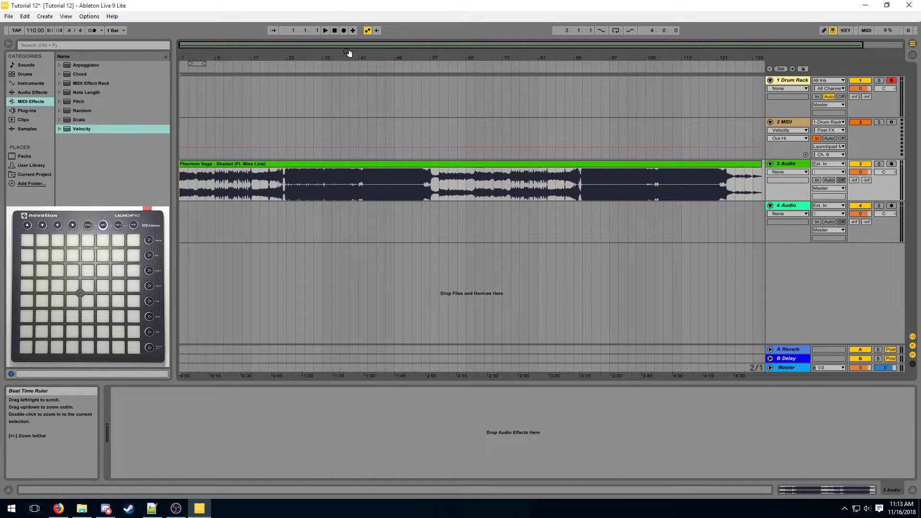
# Set the recording bit depth to 16 in the preferences, matching the Phantom Sage clip's sample format.
pyautogui.moveTo(370, 56); pyautogui.dragTo(230, 55)
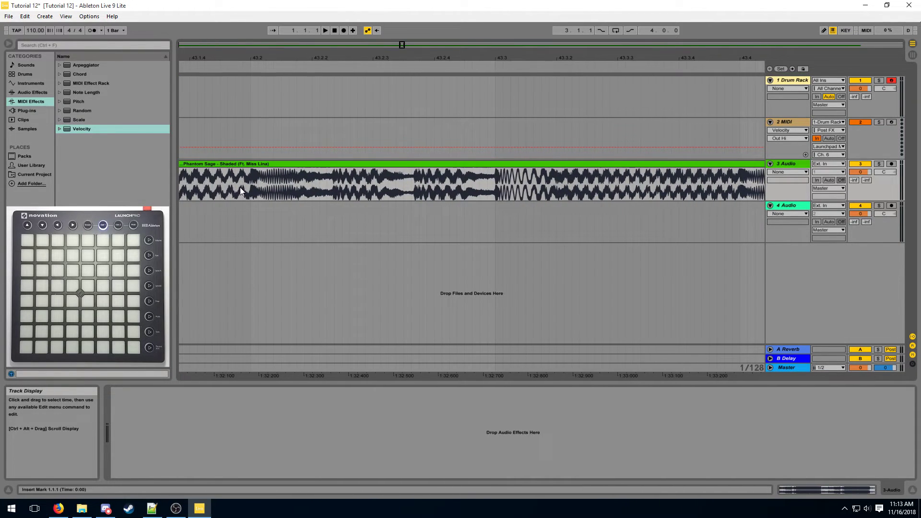
pyautogui.moveTo(501, 65); pyautogui.dragTo(326, 60)
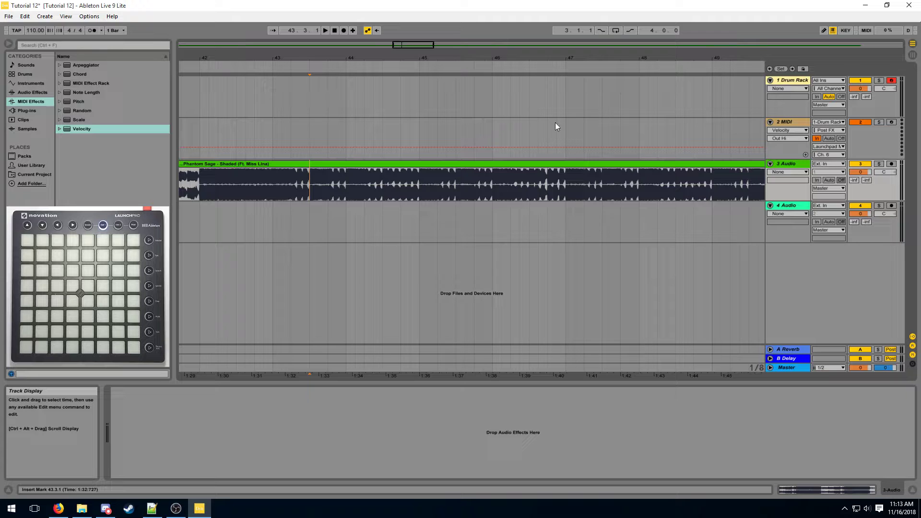
pyautogui.hotkey('ctrl', ',')
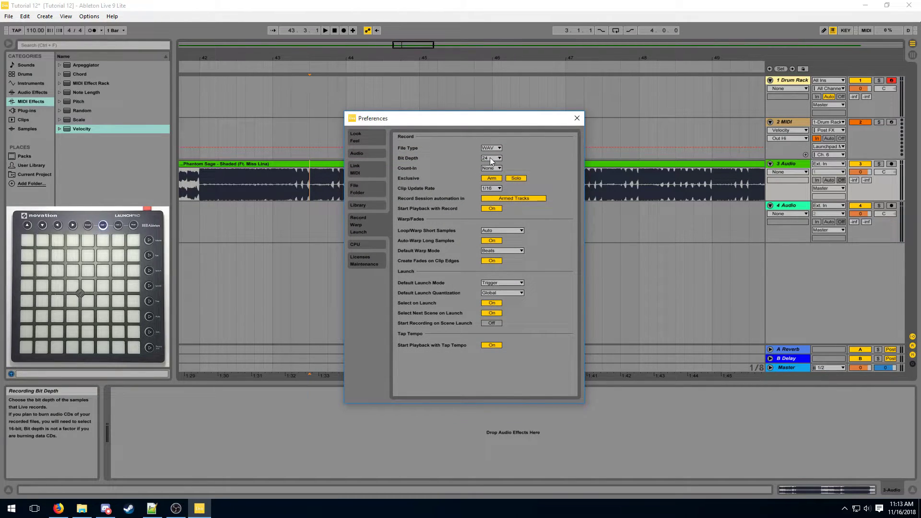
pyautogui.click(576, 119)
pyautogui.click(357, 164)
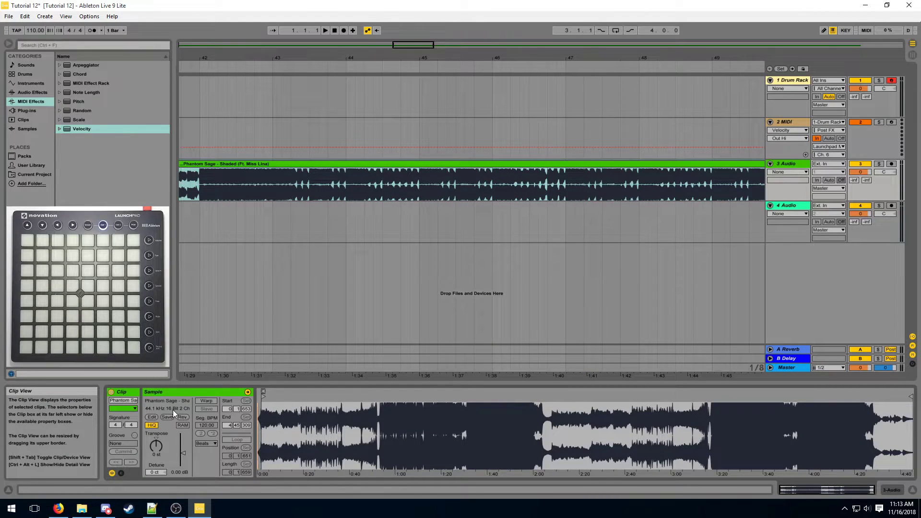
pyautogui.hotkey('ctrl', ',')
pyautogui.click(491, 158)
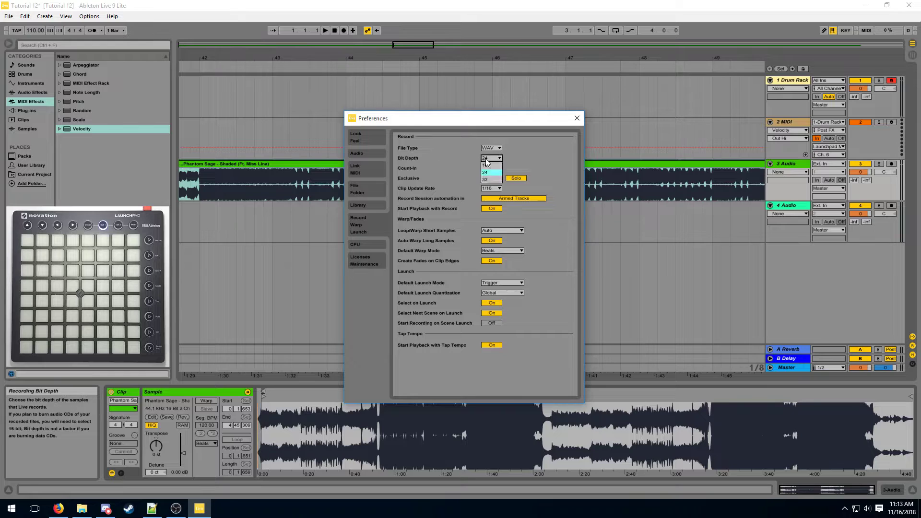
pyautogui.click(486, 166)
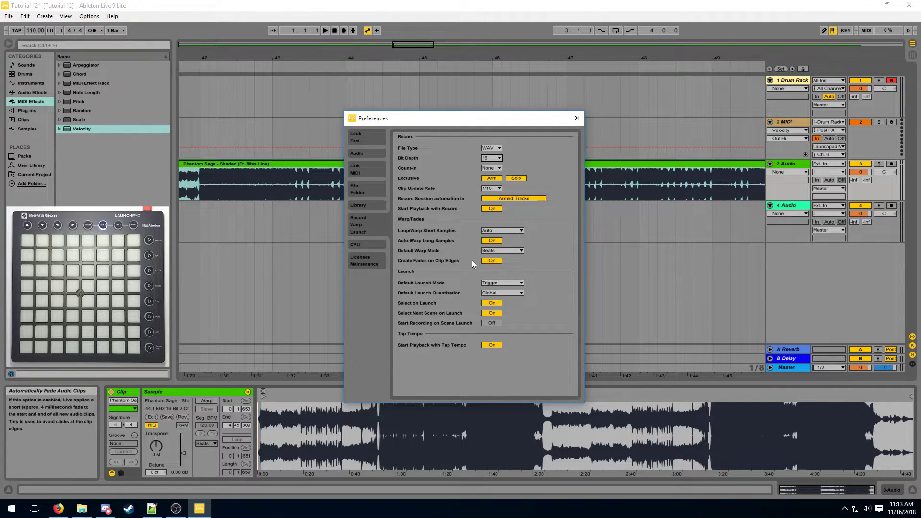
# Turn off Auto-Warp Long Samples and Create Fades on Clip Edges, and set Loop/Warp Short Samples to Unwarped One-Shot.
pyautogui.click(490, 241)
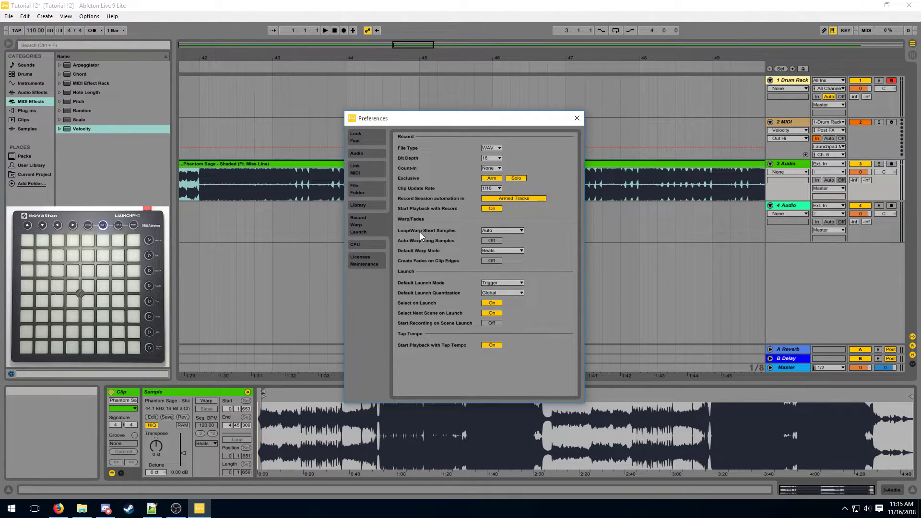
pyautogui.click(488, 231)
pyautogui.click(486, 239)
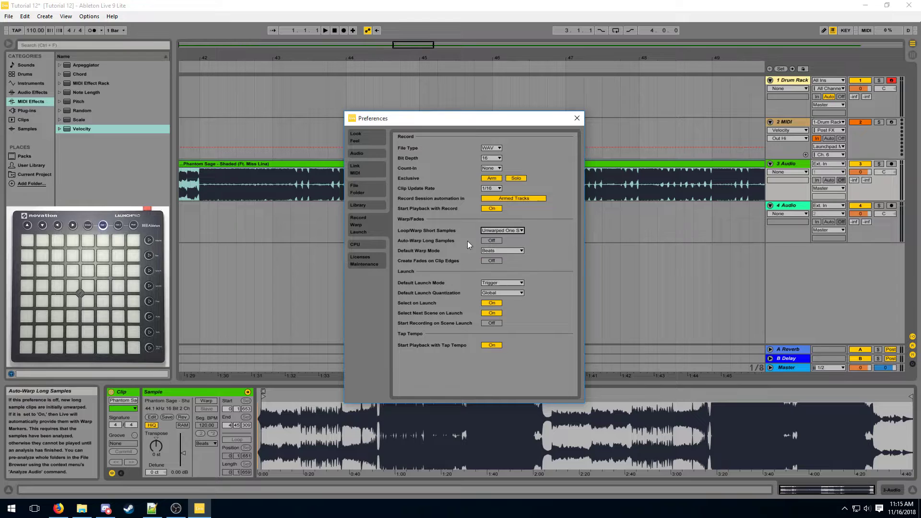
pyautogui.press('Escape')
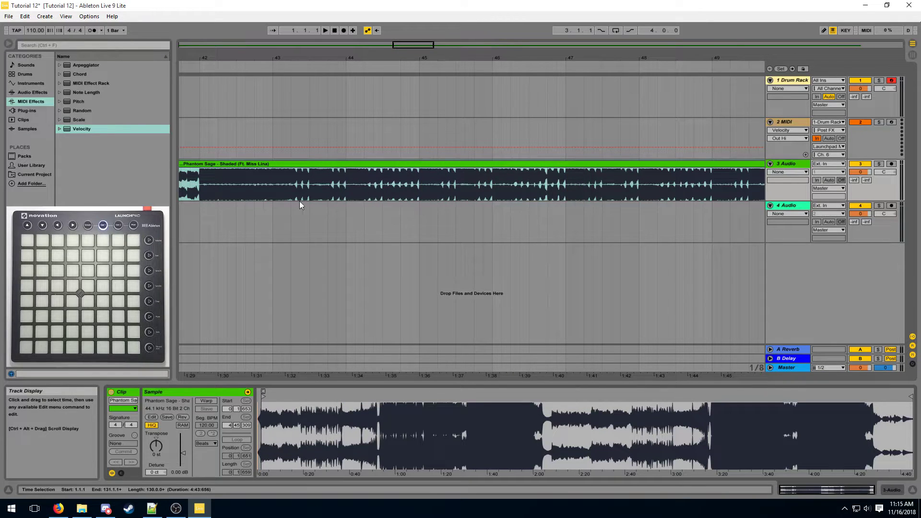
# Split the section from bar 45 to bar 49 out of the Phantom Sage audio clip and colour it blue.
pyautogui.moveTo(255, 176); pyautogui.dragTo(508, 173)
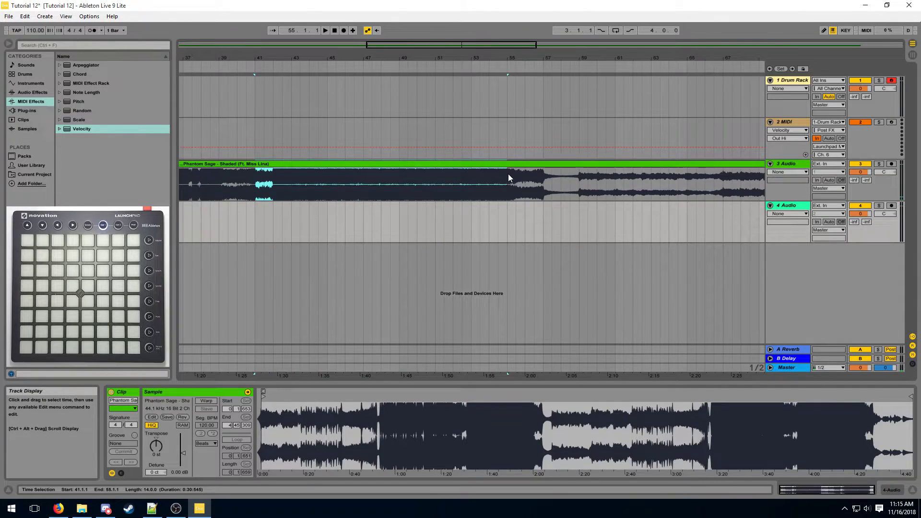
pyautogui.moveTo(286, 58); pyautogui.dragTo(286, 91)
pyautogui.moveTo(369, 186); pyautogui.dragTo(516, 185)
pyautogui.press('space')
pyautogui.hotkey('ctrl', 'e')
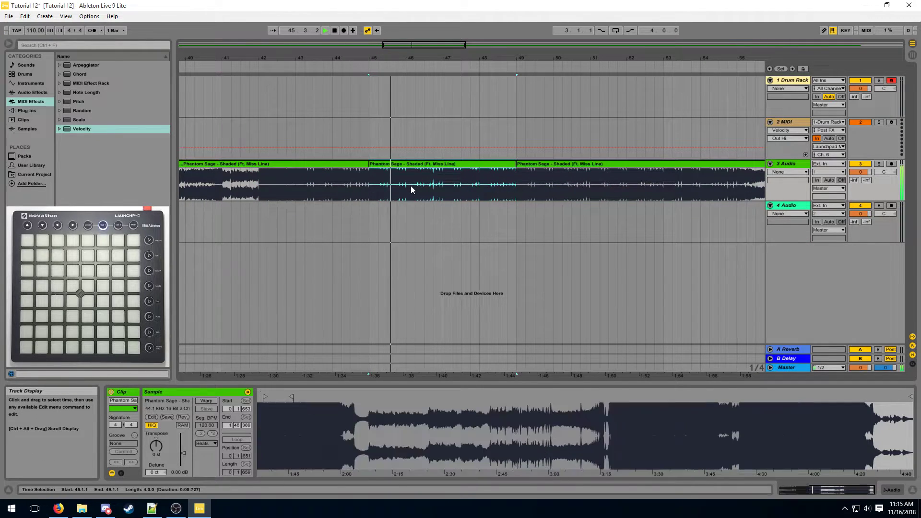
pyautogui.rightClick(412, 163)
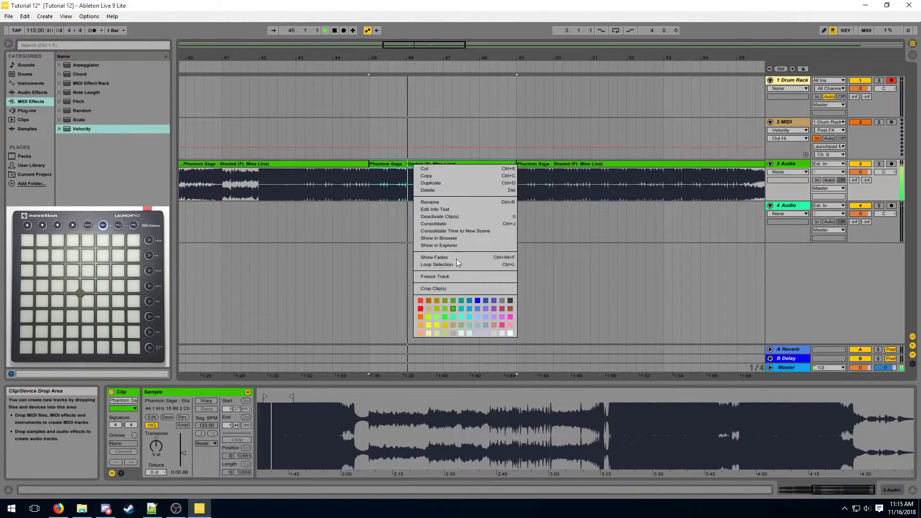
pyautogui.click(471, 301)
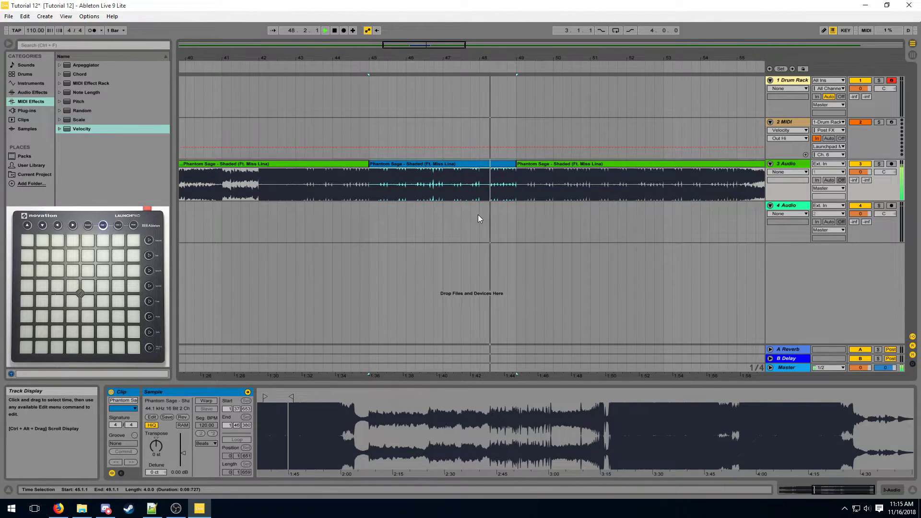
# Split the blue clip at every beat from bar 45 to bar 49.
pyautogui.click(369, 184)
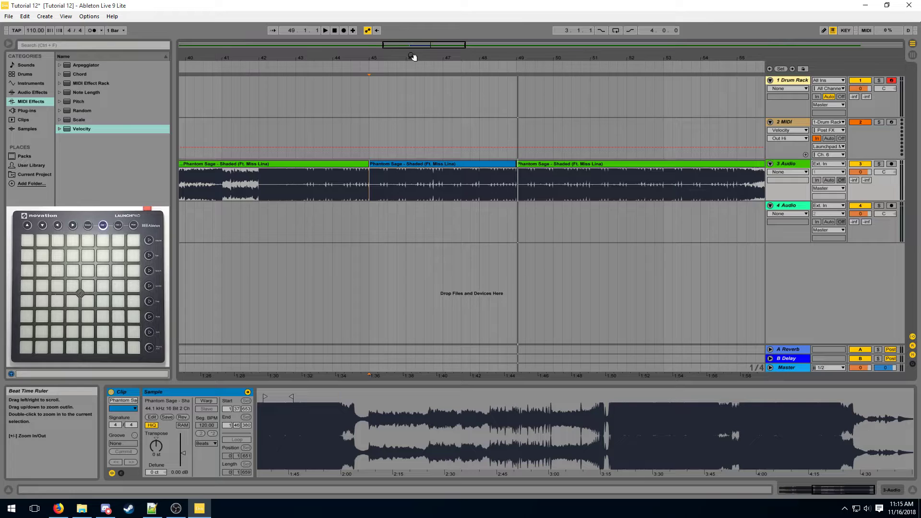
pyautogui.moveTo(412, 57); pyautogui.dragTo(412, 112)
pyautogui.click(256, 186)
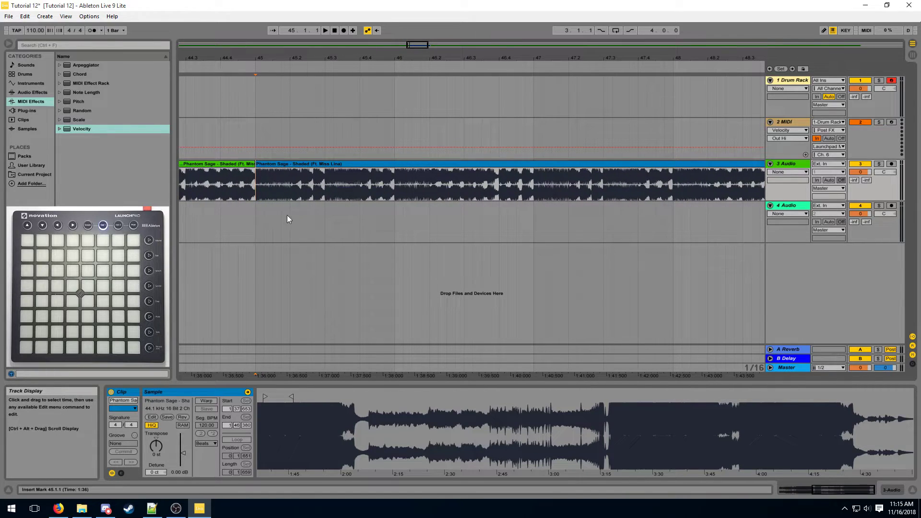
pyautogui.click(290, 192)
pyautogui.click(325, 188)
pyautogui.hotkey('ctrl', 'e')
pyautogui.click(361, 184)
pyautogui.hotkey('ctrl', 'e')
pyautogui.click(395, 186)
pyautogui.hotkey('ctrl', 'e')
pyautogui.click(430, 185)
pyautogui.hotkey('ctrl', 'e')
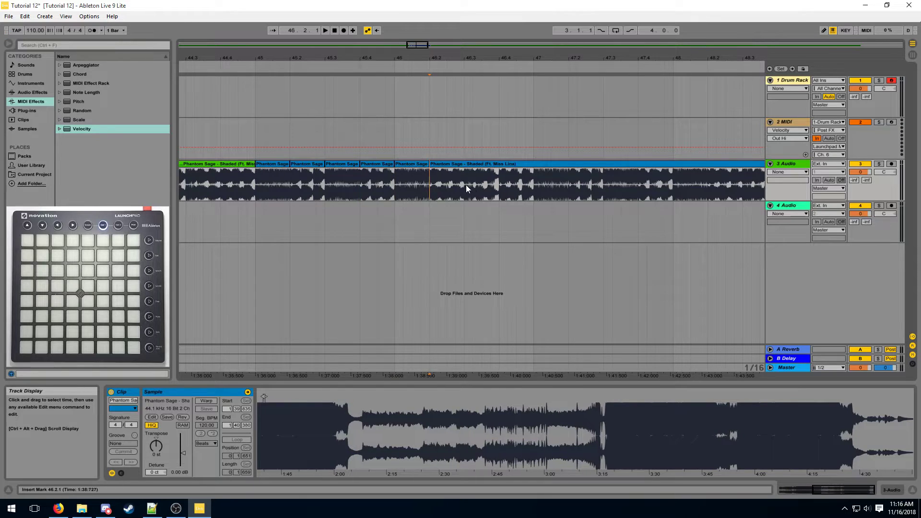
pyautogui.click(465, 185)
pyautogui.hotkey('ctrl', 'e')
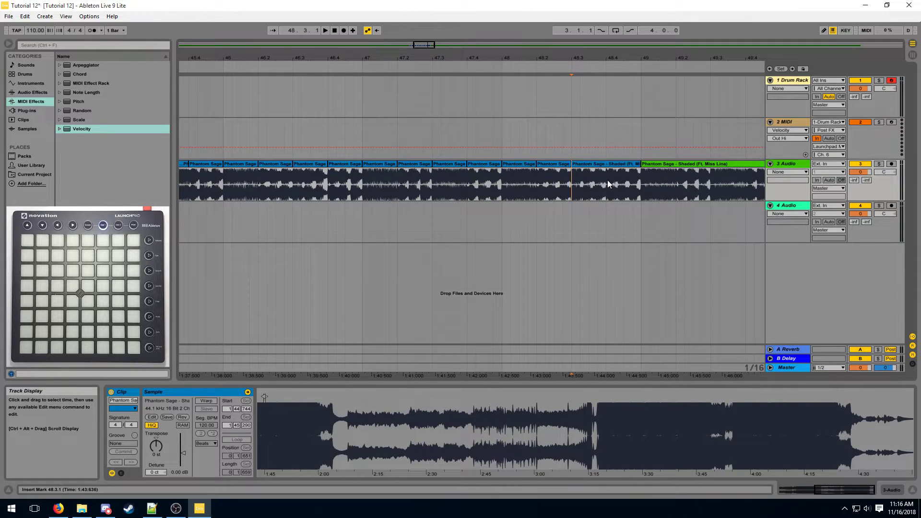
pyautogui.click(607, 180)
pyautogui.hotkey('ctrl', 'e')
pyautogui.moveTo(611, 59); pyautogui.dragTo(648, 48)
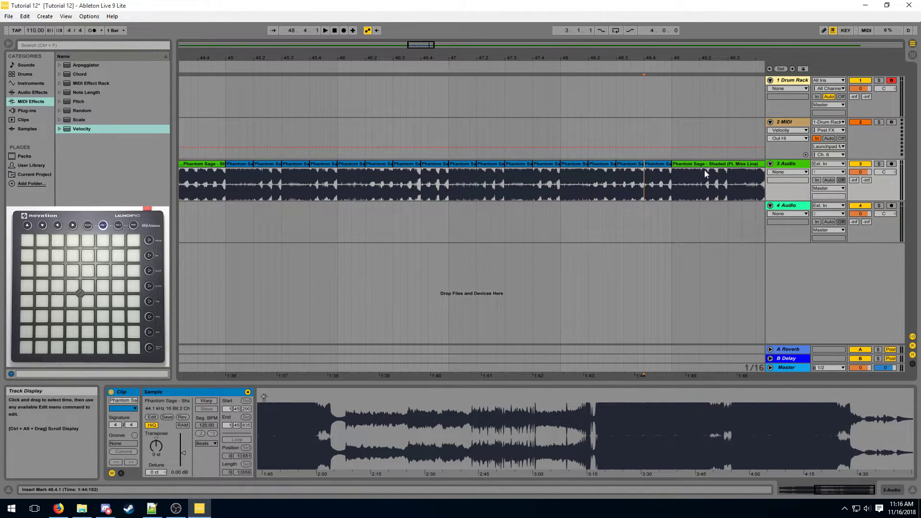
# Show the clip fades on the third track, which holds the Phantom Sage audio.
pyautogui.rightClick(441, 177)
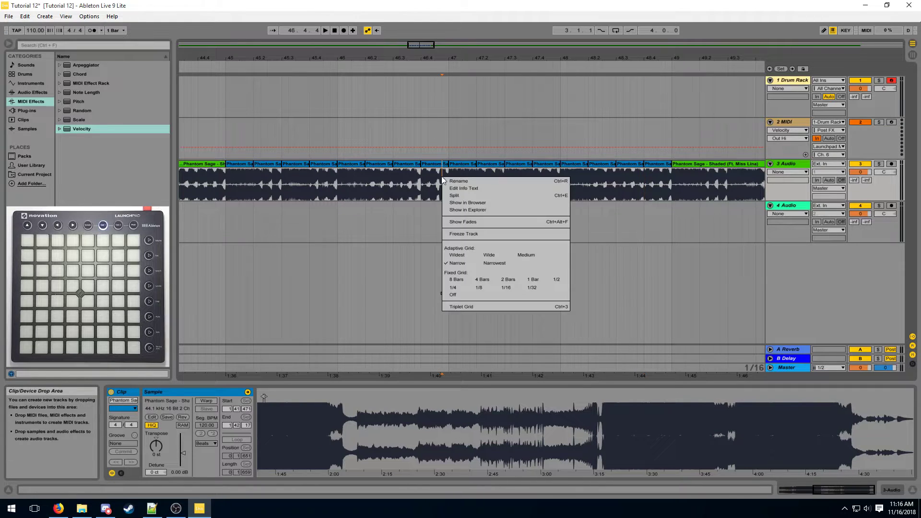
pyautogui.click(462, 219)
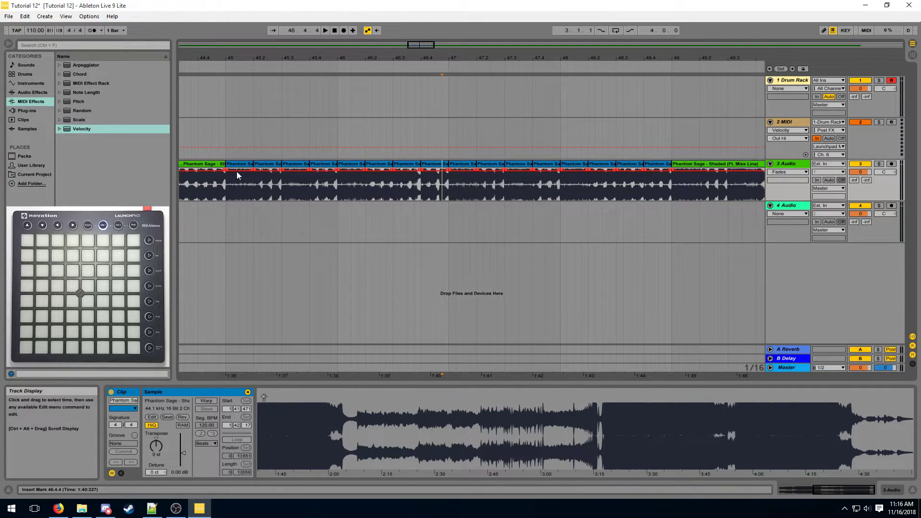
pyautogui.moveTo(228, 57); pyautogui.dragTo(307, 144)
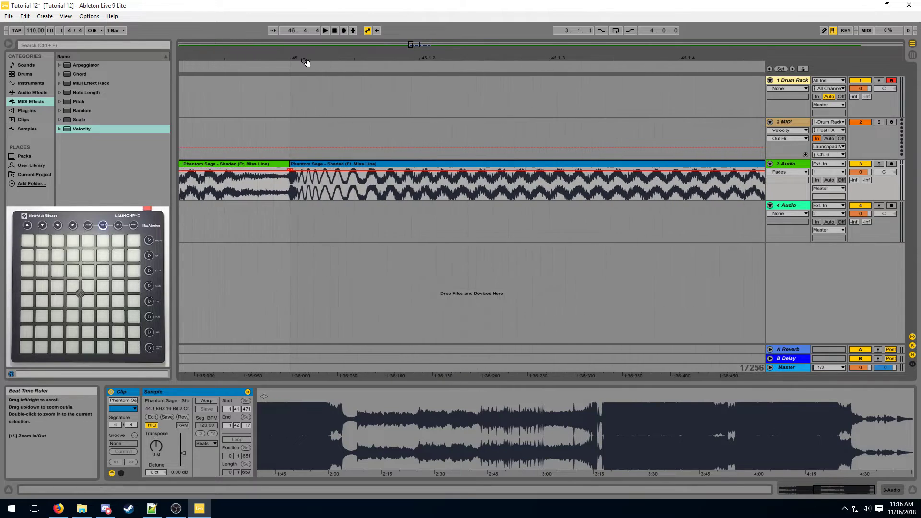
# Listen to the slice starting at bar 45, give it a short fade-in and play it again.
pyautogui.click(291, 185)
pyautogui.moveTo(345, 58); pyautogui.dragTo(284, 52)
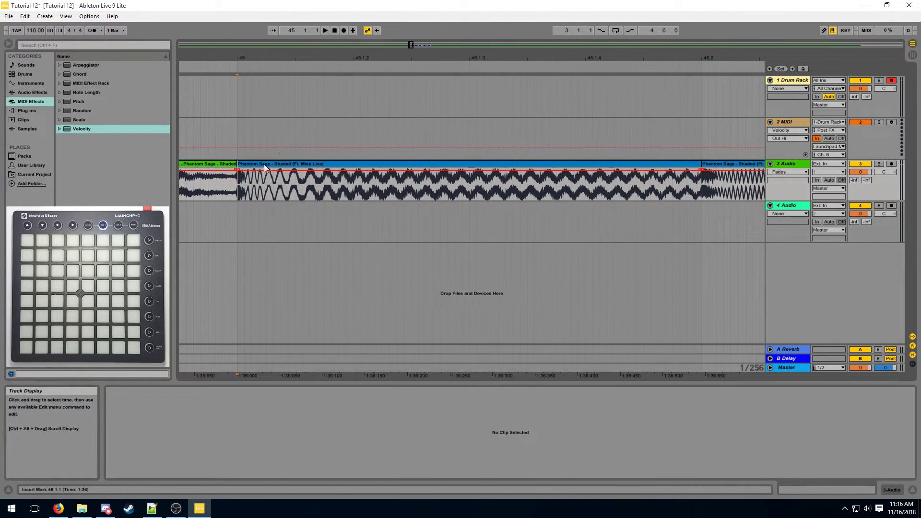
pyautogui.press('space')
pyautogui.press('space')
pyautogui.click(238, 170)
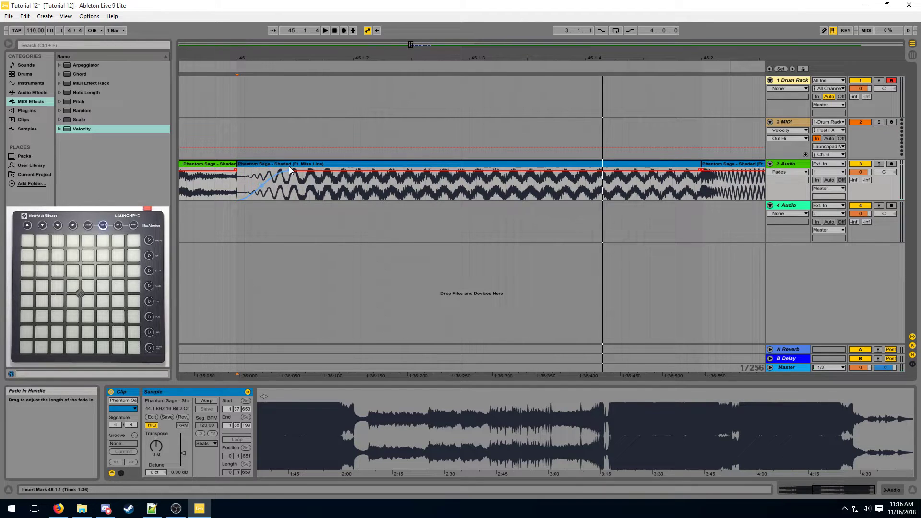
pyautogui.click(238, 183)
pyautogui.press('space')
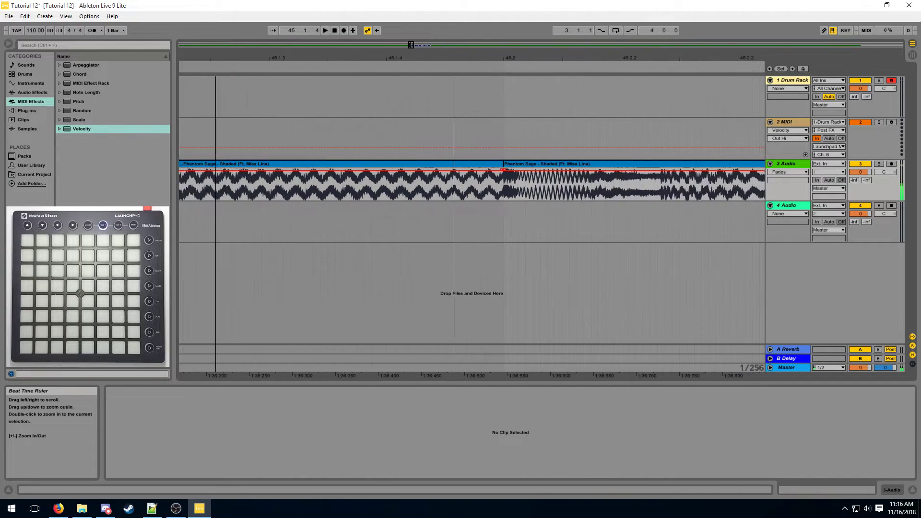
# Add a short fade-in to the slice starting at beat 45.2 and play it.
pyautogui.moveTo(526, 58); pyautogui.dragTo(417, 58)
pyautogui.click(395, 171)
pyautogui.click(395, 181)
pyautogui.press('space')
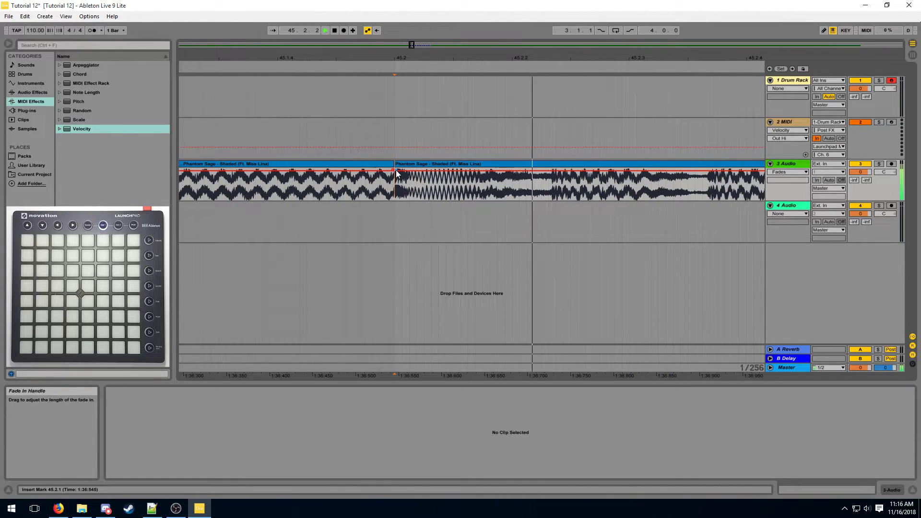
pyautogui.press('space')
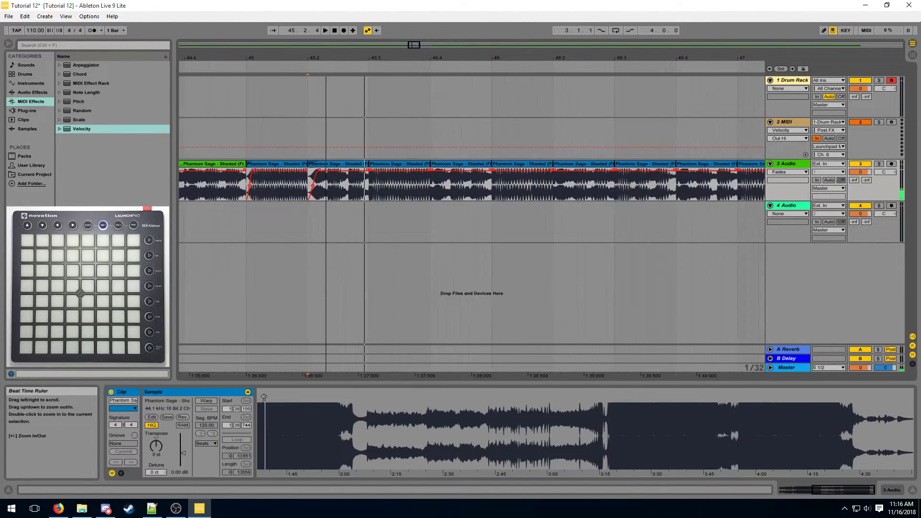
# Restore the slices to a single blue clip spanning bar 45 to bar 49.
pyautogui.moveTo(326, 58); pyautogui.dragTo(326, 52)
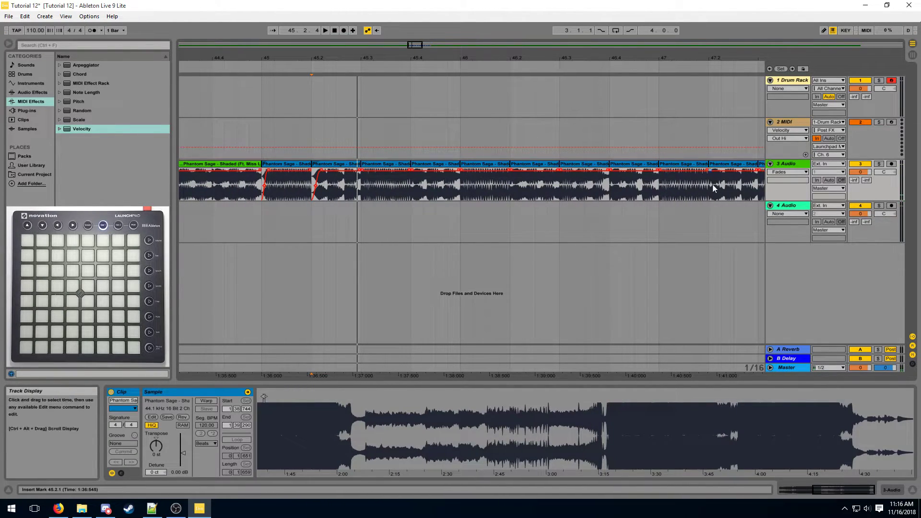
pyautogui.moveTo(306, 62); pyautogui.dragTo(224, 49)
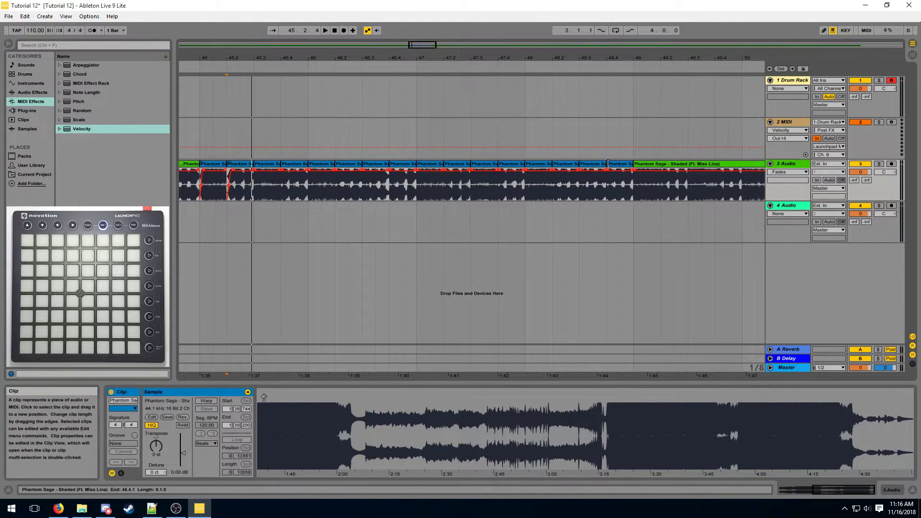
pyautogui.moveTo(608, 169); pyautogui.dragTo(201, 168)
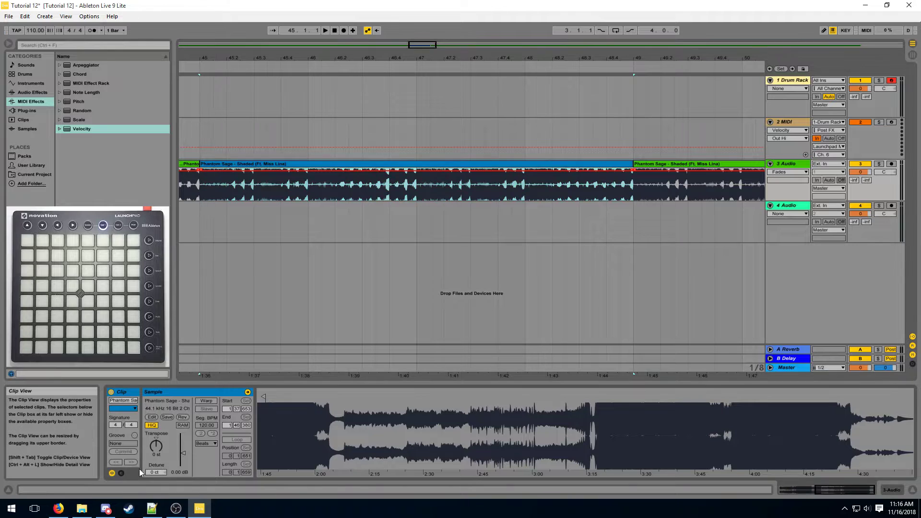
# Display the blue clip's envelope settings and turn on Warp for it.
pyautogui.click(122, 473)
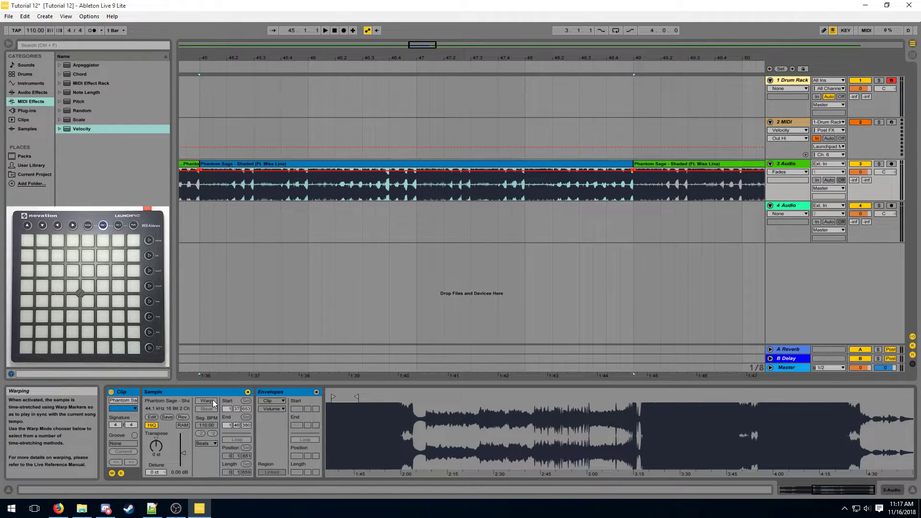
pyautogui.click(213, 403)
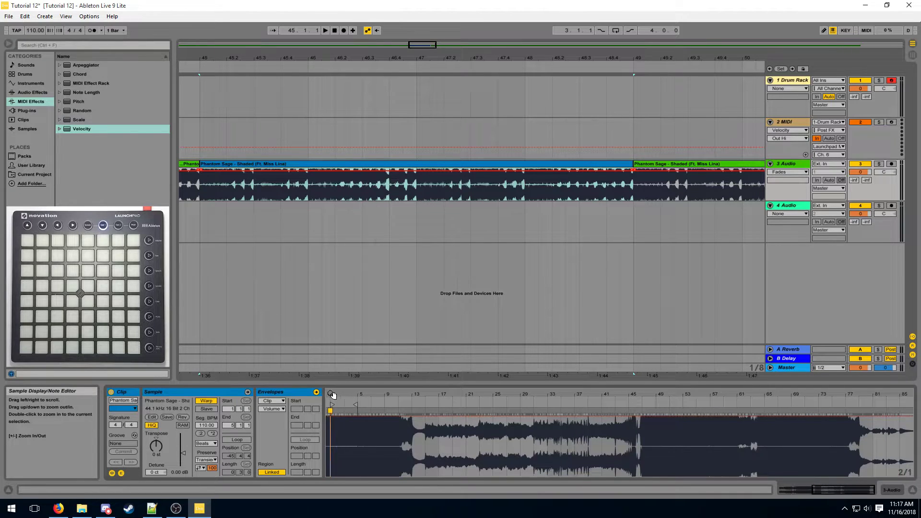
# Shape the blue clip's volume envelope into a short fade-in rising from silence at the clip's start marker to full volume.
pyautogui.moveTo(333, 395)
pyautogui.mouseDown()
pyautogui.moveTo(391, 421)
pyautogui.moveTo(384, 405)
pyautogui.moveTo(384, 420)
pyautogui.mouseUp()
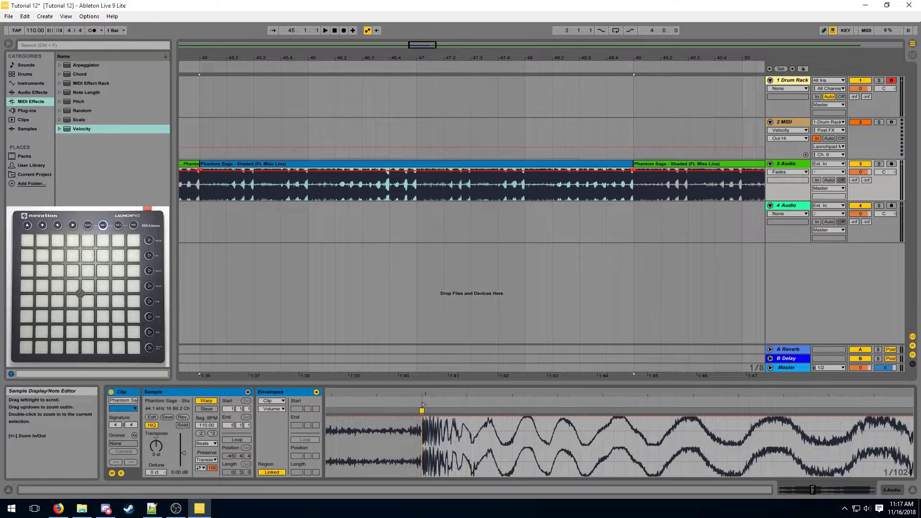
pyautogui.moveTo(422, 393)
pyautogui.mouseDown()
pyautogui.moveTo(391, 418)
pyautogui.moveTo(392, 401)
pyautogui.mouseUp()
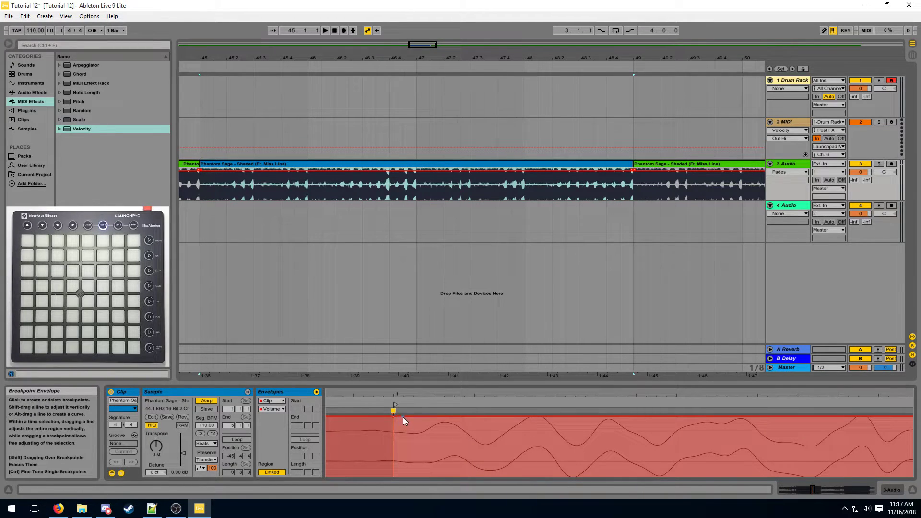
pyautogui.moveTo(402, 416); pyautogui.dragTo(395, 476)
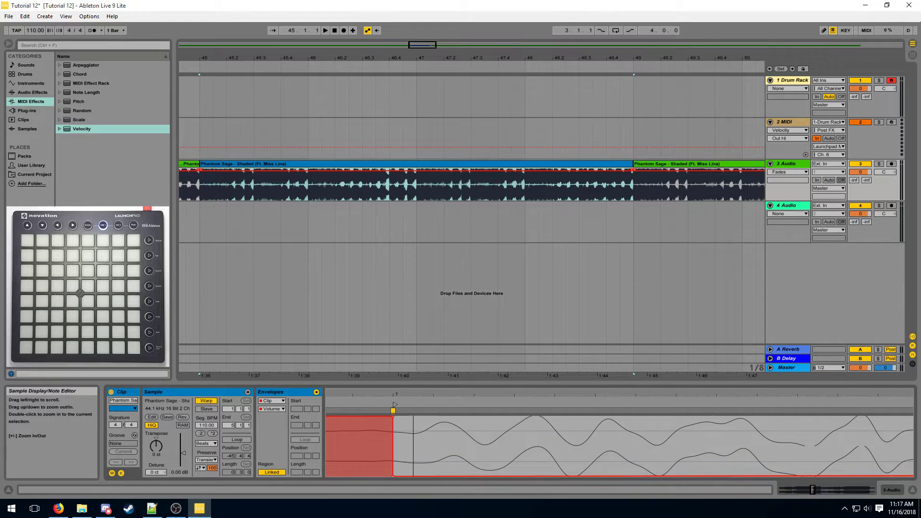
pyautogui.moveTo(408, 402); pyautogui.dragTo(408, 362)
pyautogui.moveTo(450, 419); pyautogui.dragTo(410, 418)
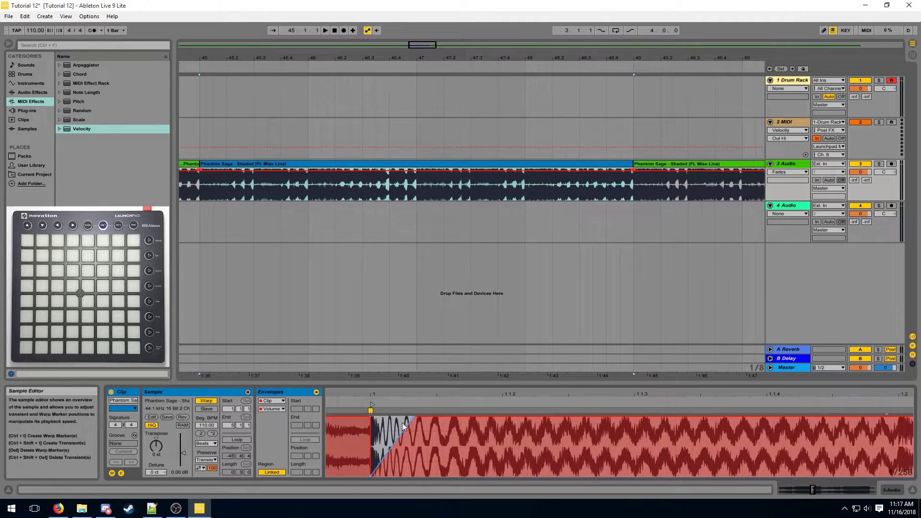
# Play the blue clip from bar 45 to listen to its envelope fade-in.
pyautogui.moveTo(436, 395); pyautogui.dragTo(382, 391)
pyautogui.press('space')
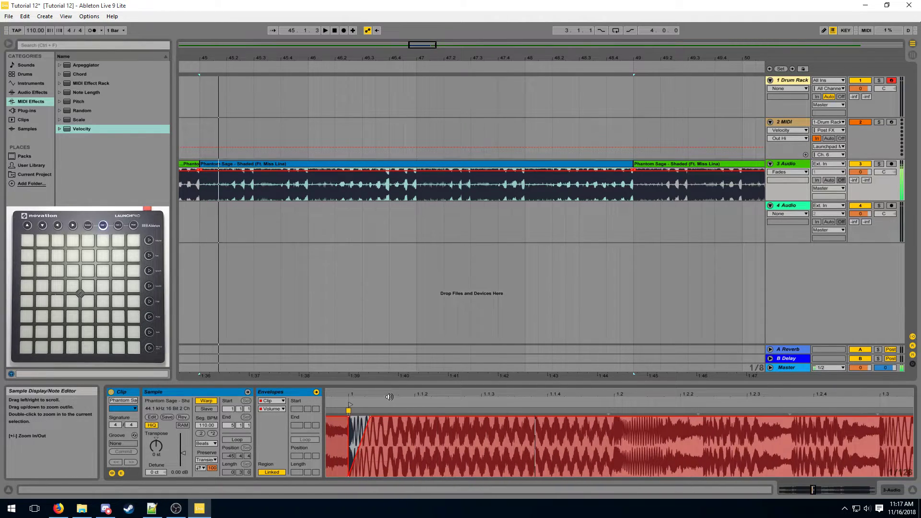
pyautogui.press('space')
pyautogui.press('space')
pyautogui.press('space')
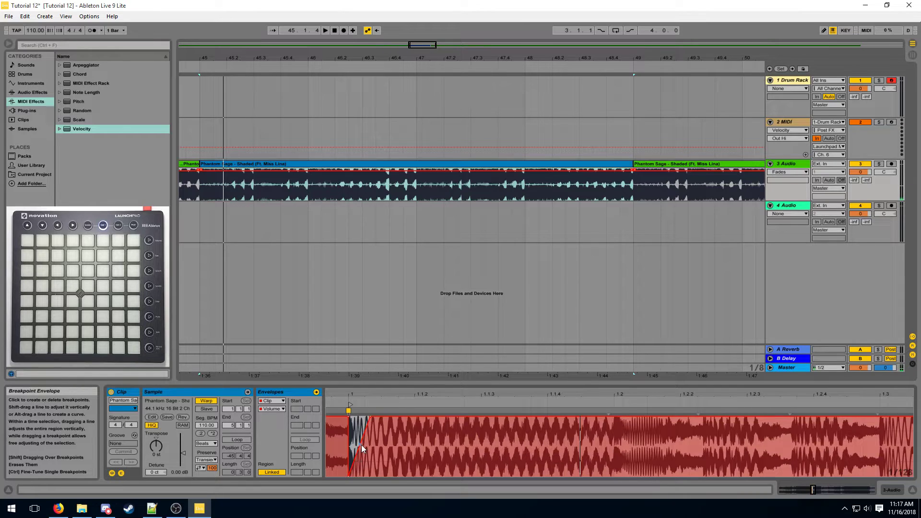
# Bend the fade-in ramp at the start of the blue clip's volume envelope into a curve and play it.
pyautogui.moveTo(361, 443); pyautogui.dragTo(361, 435)
pyautogui.press('space')
pyautogui.press('space')
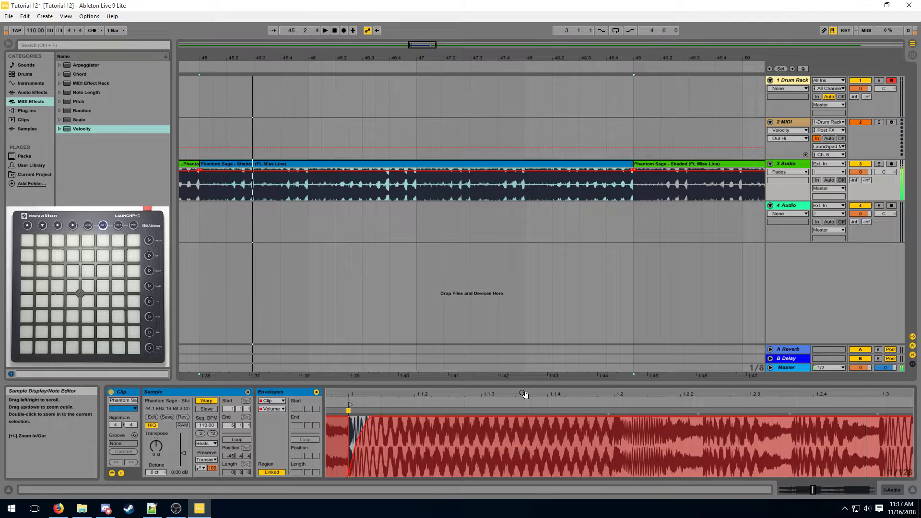
pyautogui.moveTo(523, 395); pyautogui.dragTo(446, 390)
pyautogui.press('space')
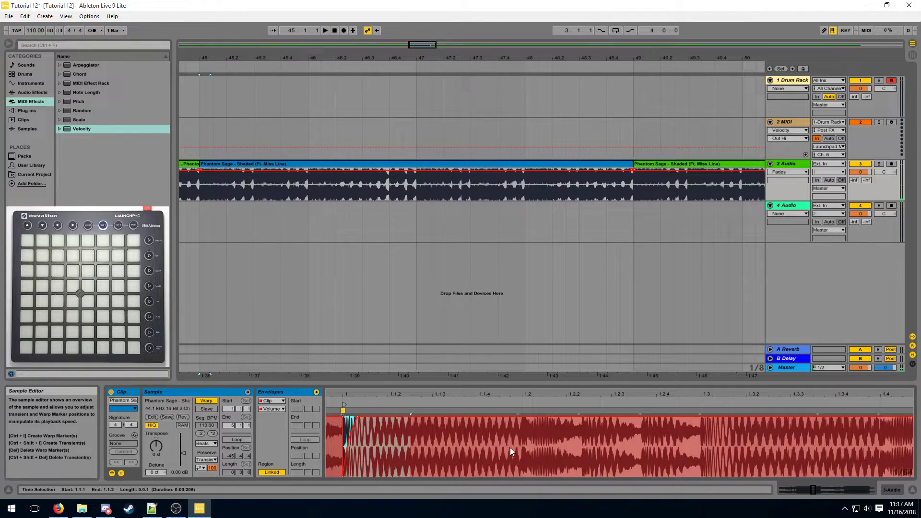
# Copy the curved fade-in from the clip's start to beat 1.2 of the volume envelope and play it.
pyautogui.click(524, 441)
pyautogui.press('space')
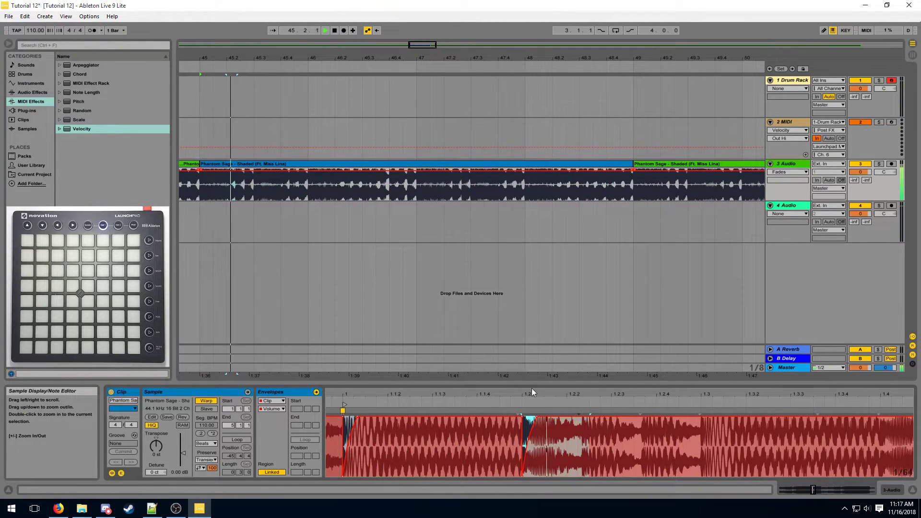
pyautogui.press('space')
# Repeat the envelope fade-in on every beat through the end of the blue clip and play the result.
pyautogui.moveTo(529, 389); pyautogui.dragTo(434, 393)
pyautogui.moveTo(436, 429); pyautogui.dragTo(376, 436)
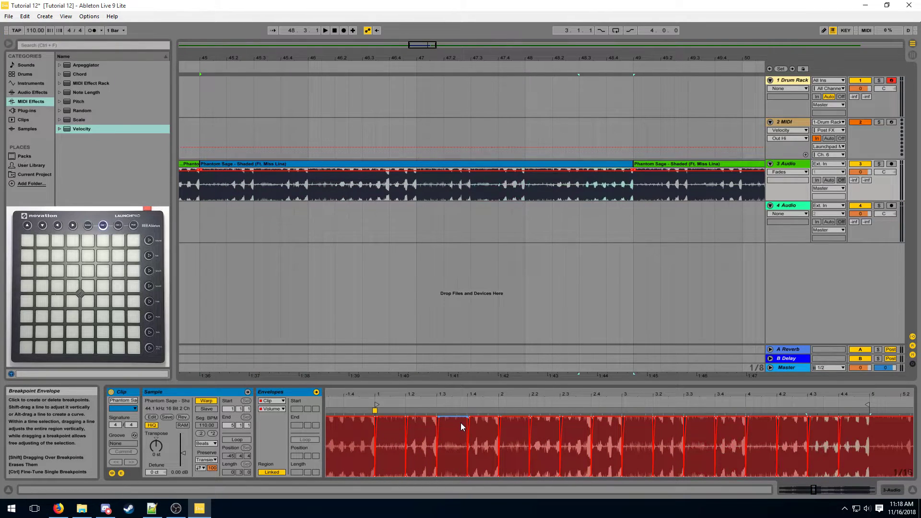
pyautogui.press('space')
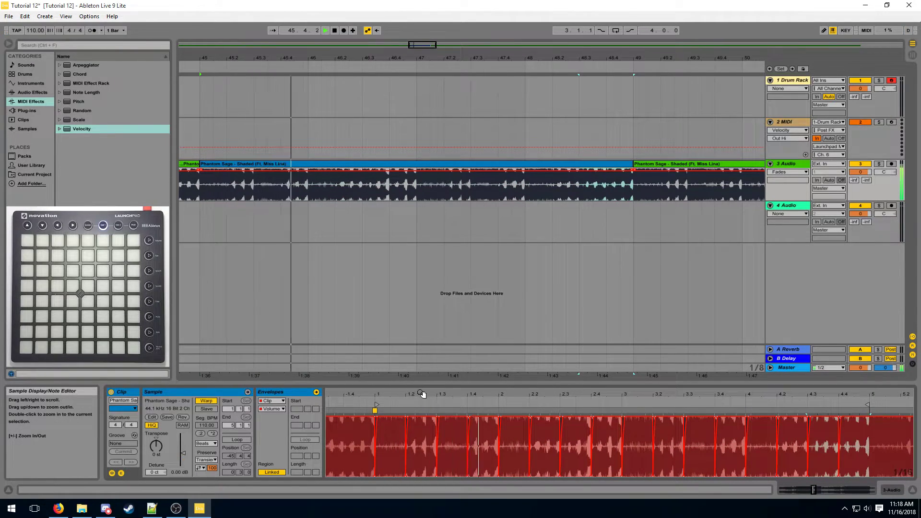
pyautogui.press('space')
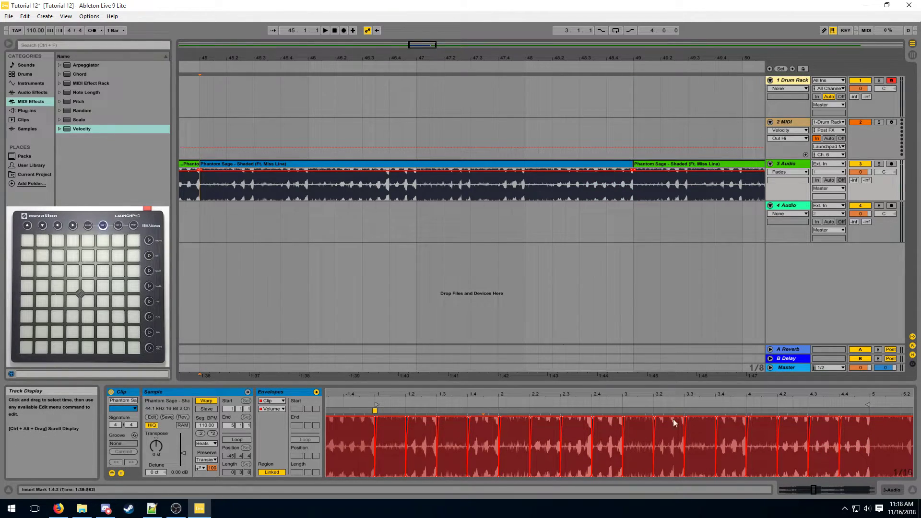
# Set the input of the 4 Audio track to Resampling and arm the track for recording.
pyautogui.moveTo(204, 221); pyautogui.dragTo(632, 222)
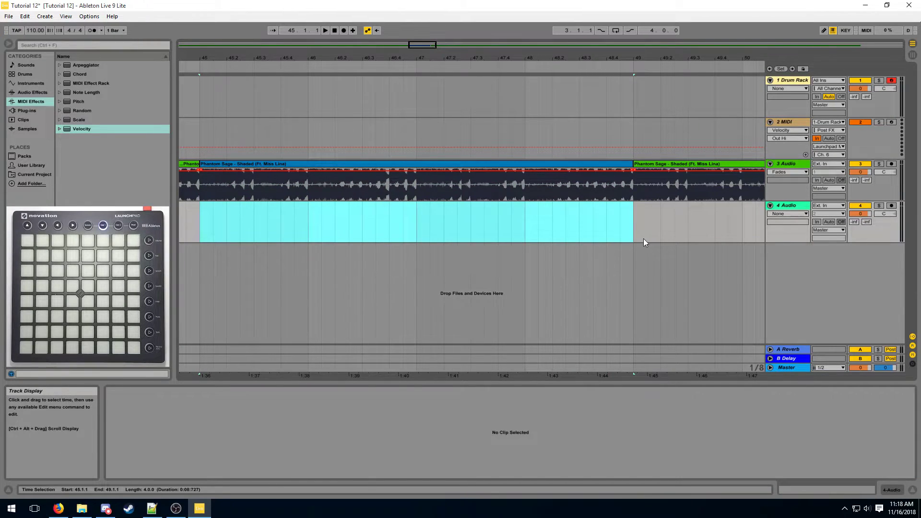
pyautogui.click(639, 237)
pyautogui.click(839, 205)
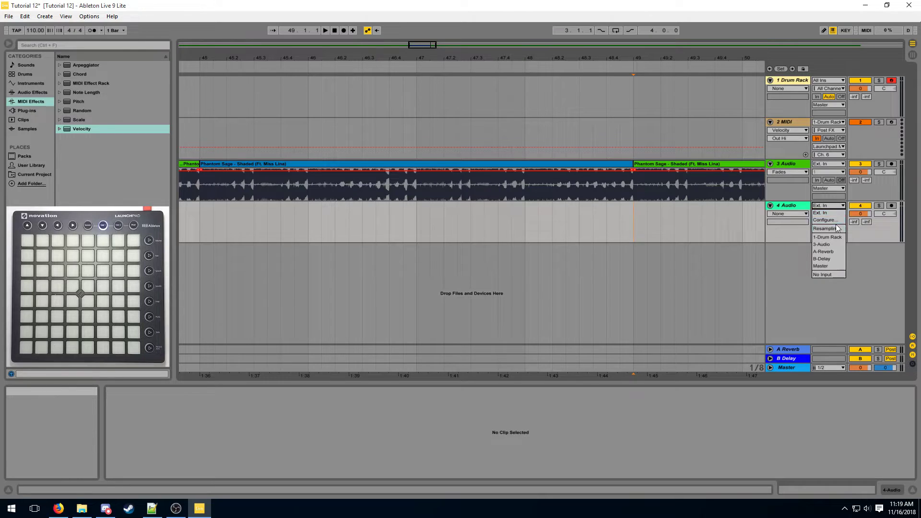
pyautogui.click(835, 231)
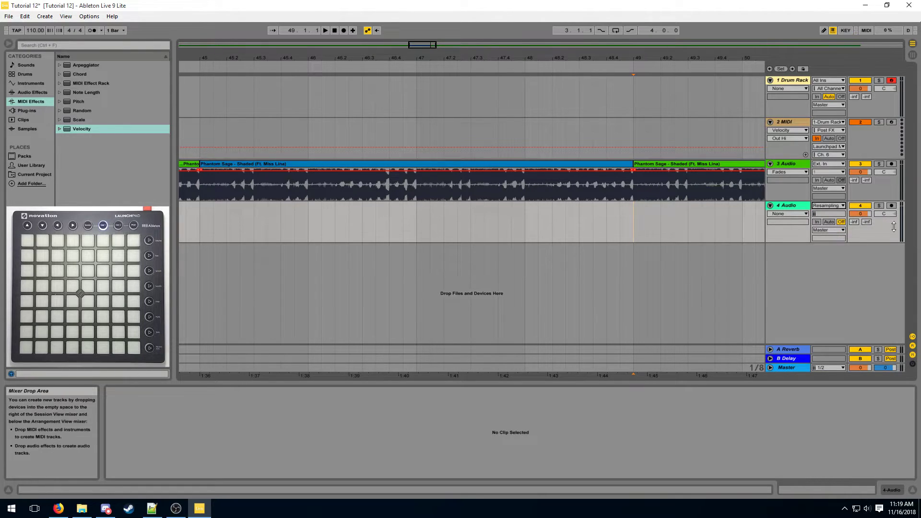
# Record the faded song section onto the 4 Audio track from bar 45 until just past bar 49.
pyautogui.click(200, 213)
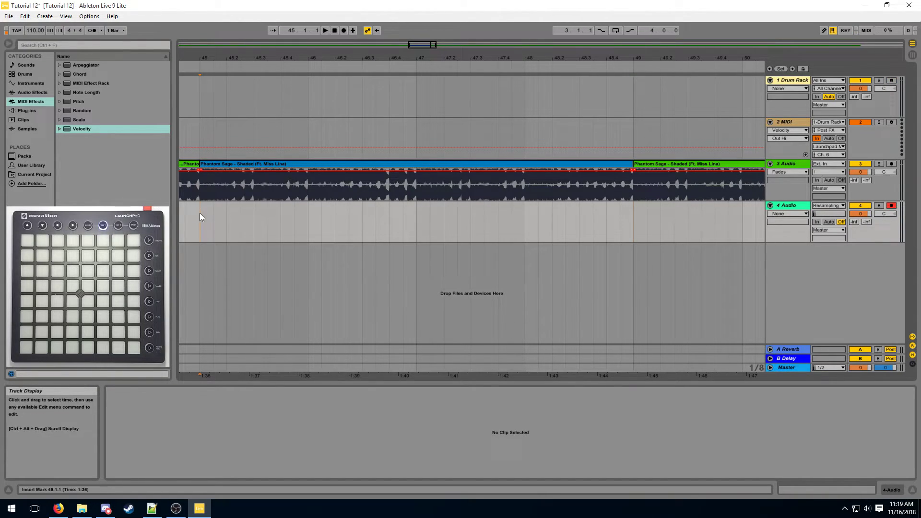
pyautogui.click(344, 30)
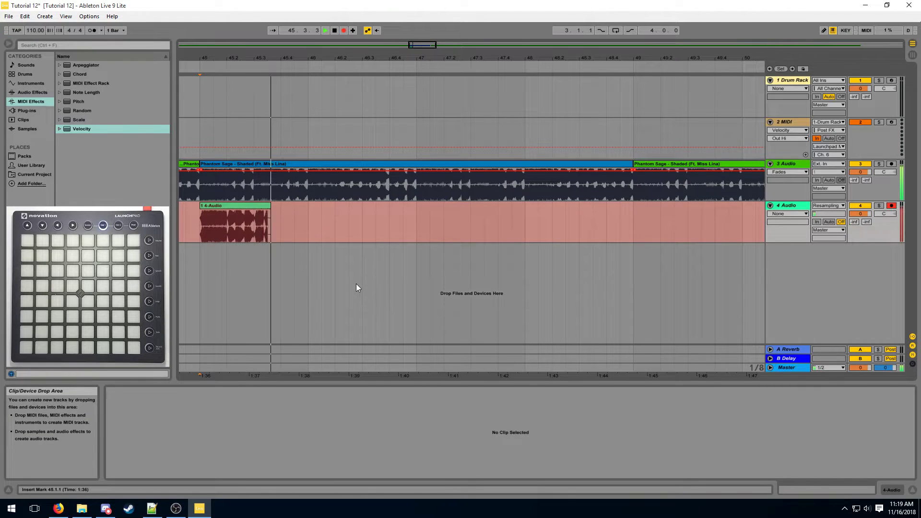
pyautogui.moveTo(262, 59); pyautogui.dragTo(261, 234)
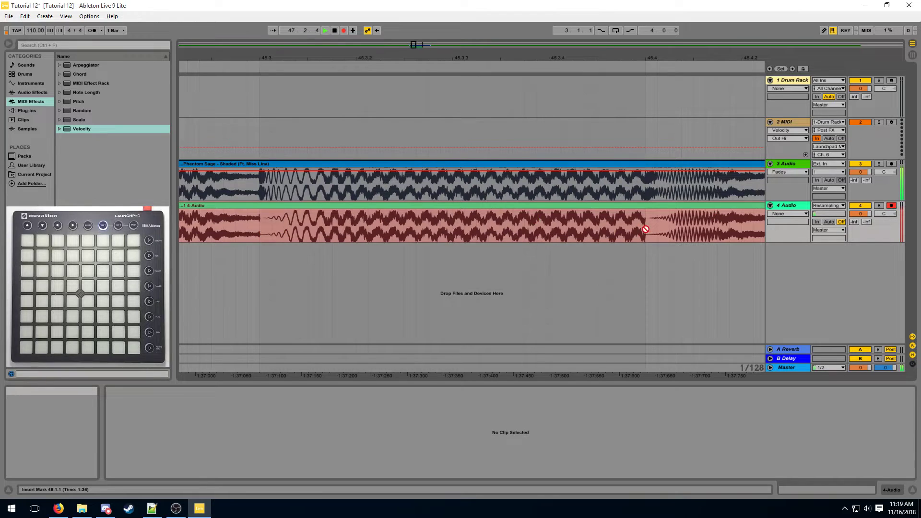
pyautogui.moveTo(677, 58); pyautogui.dragTo(343, 9)
pyautogui.press('space')
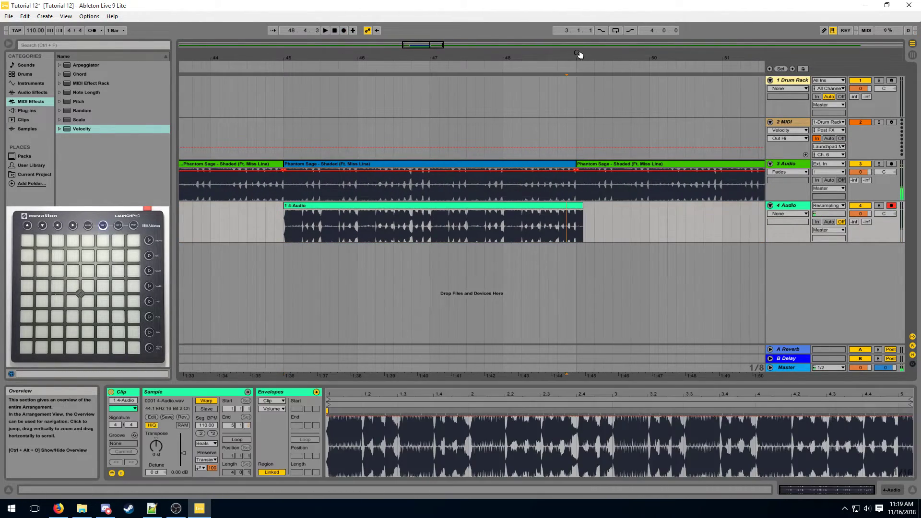
# Split the recorded clip at bar 49 and delete the excess tail after it.
pyautogui.moveTo(580, 56); pyautogui.dragTo(569, 193)
pyautogui.click(553, 225)
pyautogui.hotkey('ctrl', 'e')
pyautogui.click(573, 205)
pyautogui.press('Delete')
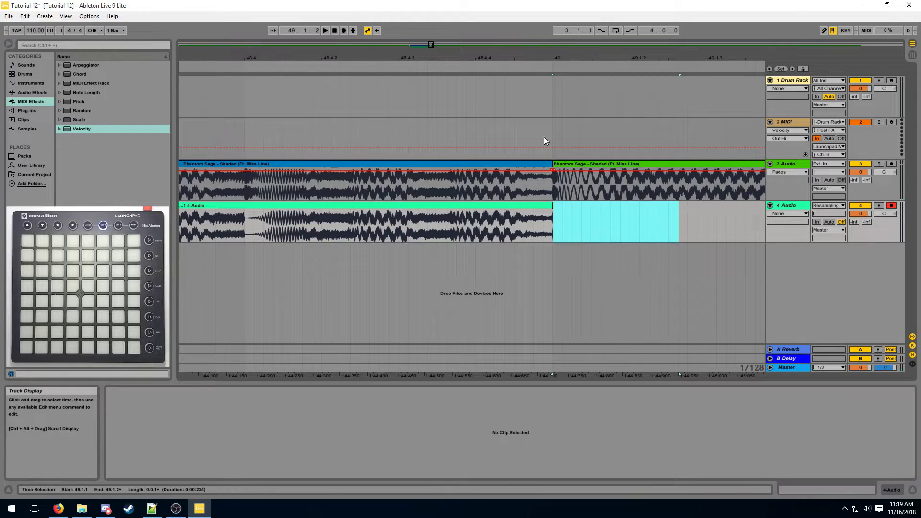
# Slice the recording on the 4 Audio track at each beat from bar 45 and solo the track.
pyautogui.moveTo(545, 58); pyautogui.dragTo(591, 5)
pyautogui.click(314, 229)
pyautogui.moveTo(318, 58); pyautogui.dragTo(285, 129)
pyautogui.moveTo(285, 82); pyautogui.dragTo(288, 91)
pyautogui.moveTo(304, 130); pyautogui.dragTo(401, 131)
pyautogui.moveTo(394, 219); pyautogui.dragTo(304, 223)
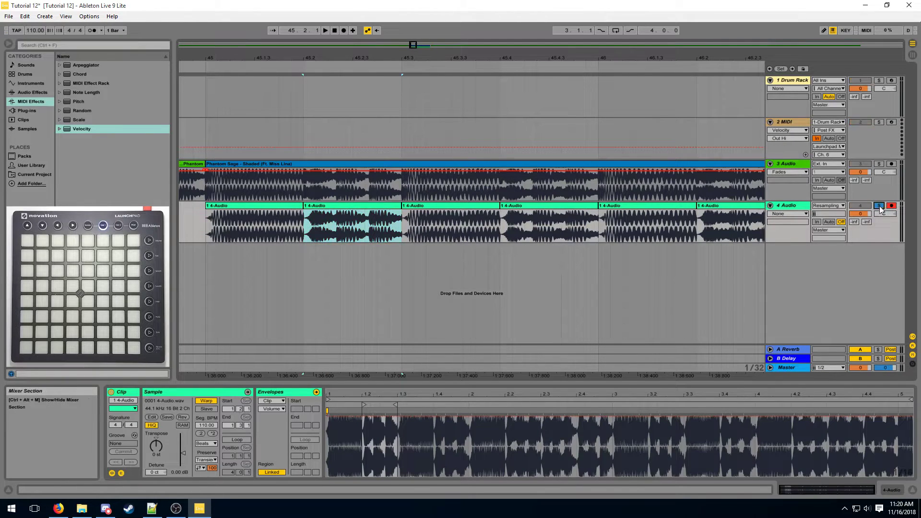
# Play the recorded slice starting at beat 45.2 to listen for where its sounds change.
pyautogui.moveTo(304, 92); pyautogui.dragTo(403, 83)
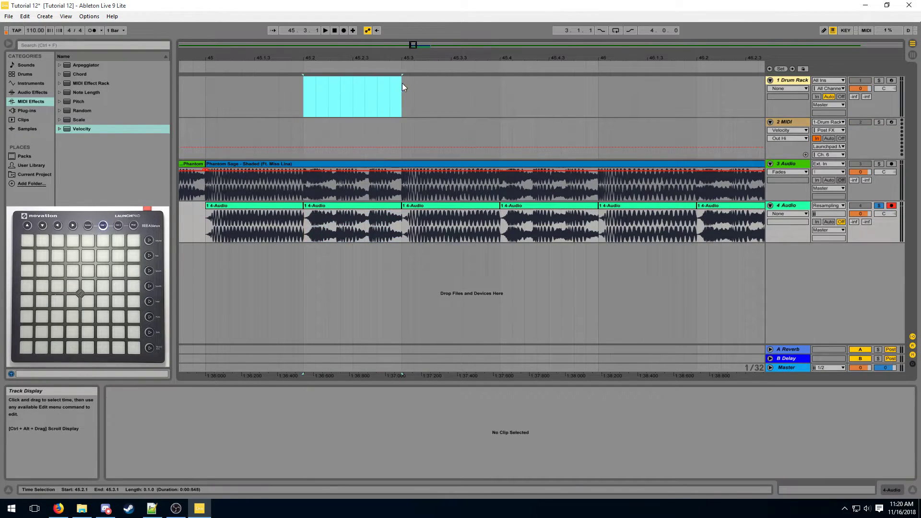
pyautogui.click(307, 232)
pyautogui.press('space')
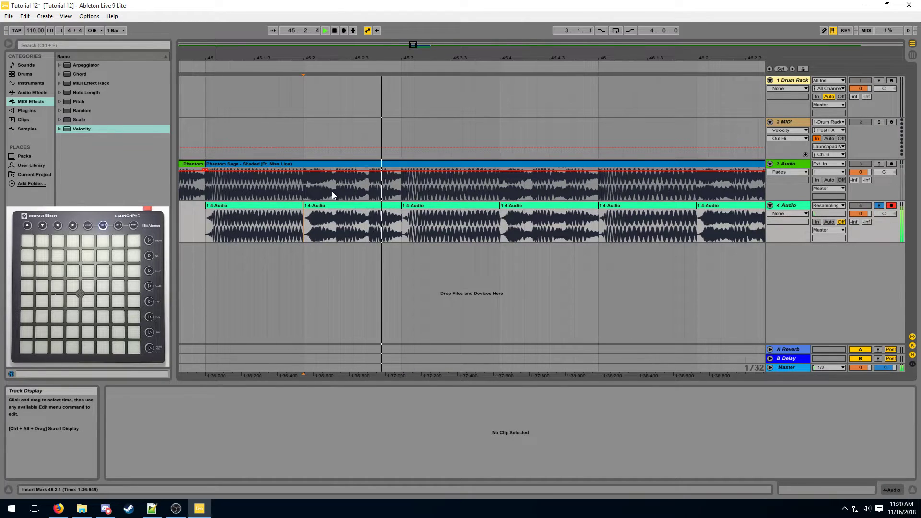
pyautogui.click(335, 230)
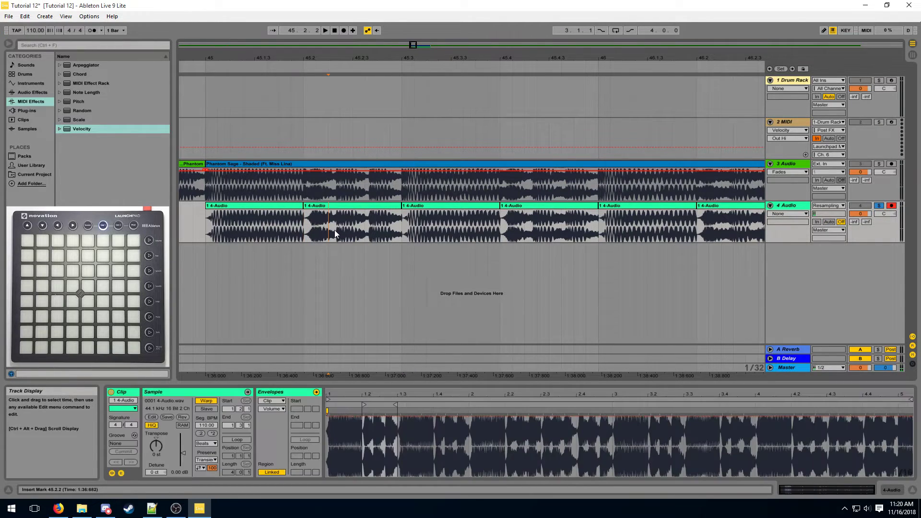
pyautogui.click(334, 229)
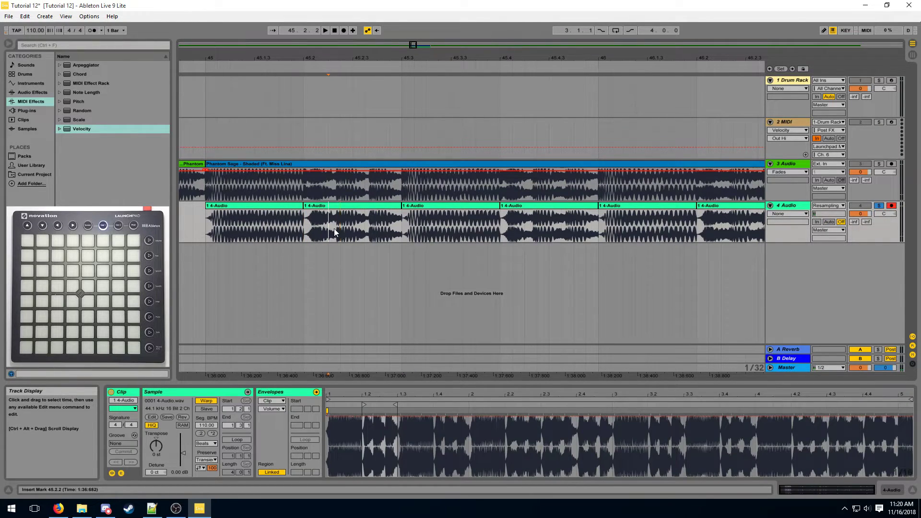
# Switch to a triplet grid, split the slice at beat 45.2 into three equal parts and play them.
pyautogui.rightClick(367, 225)
pyautogui.click(393, 355)
pyautogui.moveTo(337, 59); pyautogui.dragTo(341, 115)
pyautogui.click(339, 232)
pyautogui.hotkey('ctrl', 'e')
pyautogui.click(390, 226)
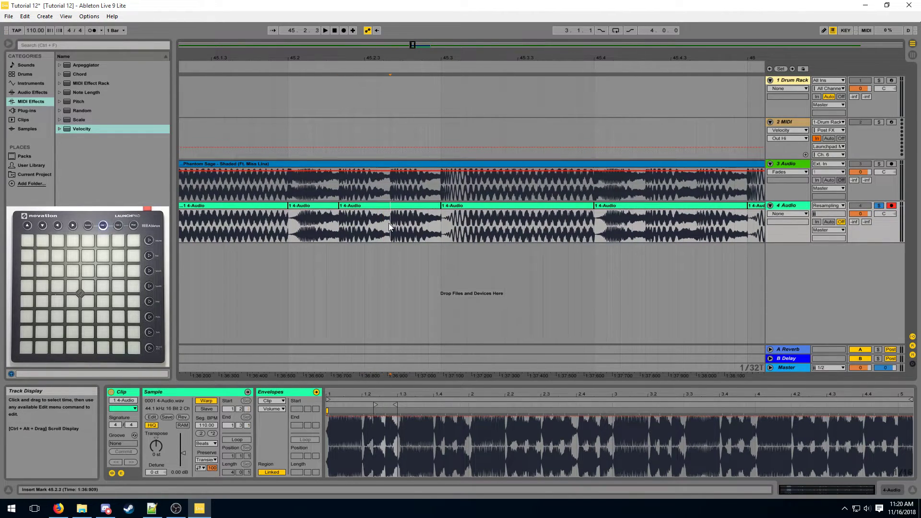
pyautogui.hotkey('ctrl', 'e')
pyautogui.click(288, 136)
pyautogui.press('space')
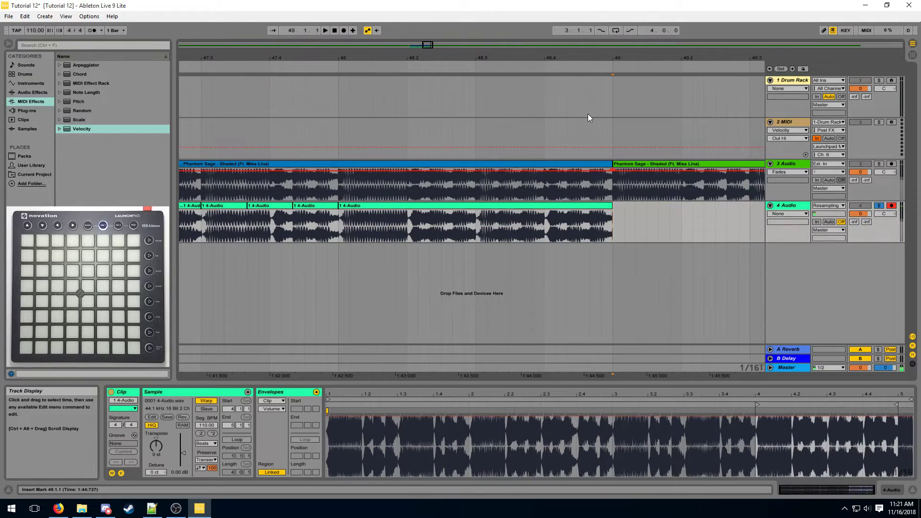
# Select all the slices on the 4 Audio track from bar 45 to bar 49 and crop them.
pyautogui.moveTo(574, 56); pyautogui.dragTo(624, 29)
pyautogui.click(600, 205)
pyautogui.keyDown('shift'); pyautogui.click(250, 205); pyautogui.keyUp('shift')
pyautogui.rightClick(250, 205)
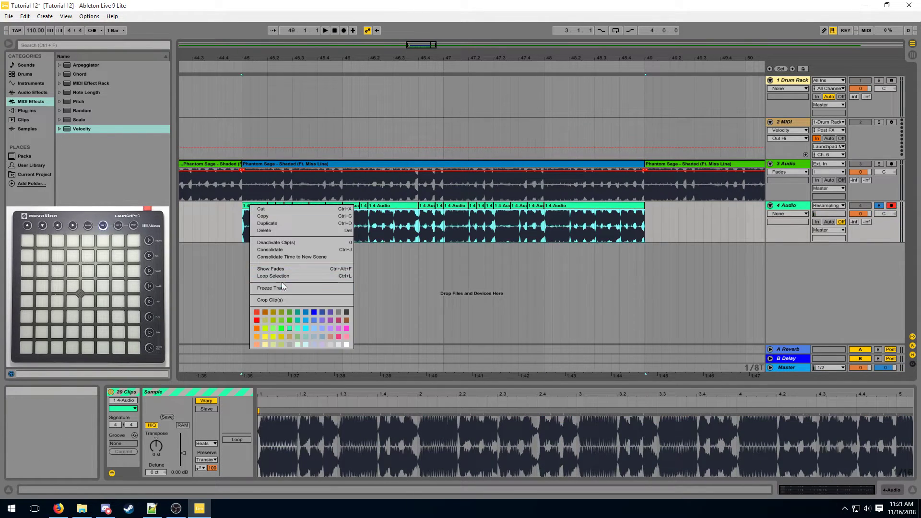
pyautogui.click(283, 300)
# Load the cropped slices into the Drum Rack on track 1, placing the first slice on pad C1.
pyautogui.doubleClick(800, 80)
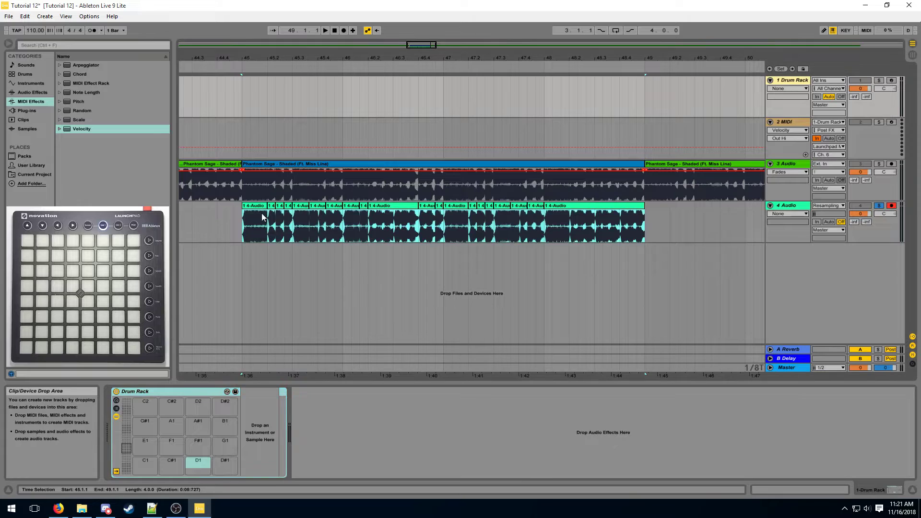
pyautogui.moveTo(255, 205); pyautogui.dragTo(146, 460)
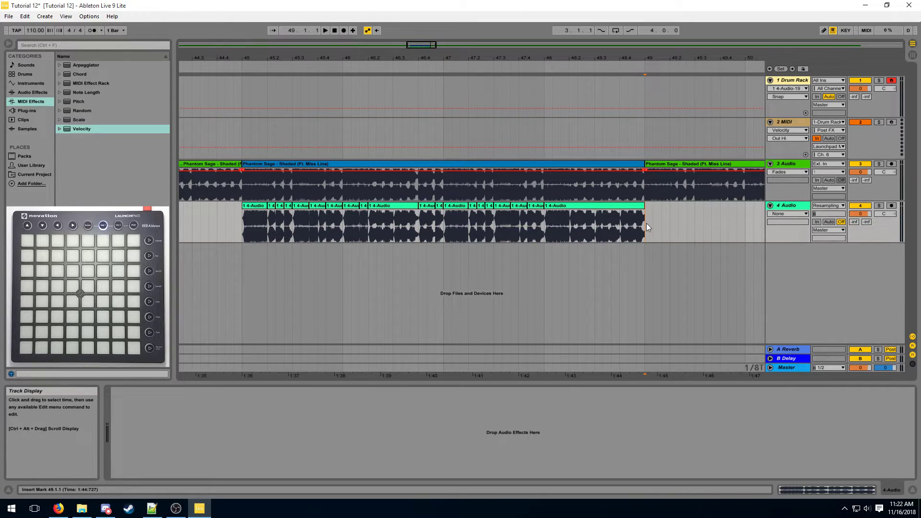
# Delete all the slices on the 4 Audio track between bar 45 and bar 49.
pyautogui.click(244, 222)
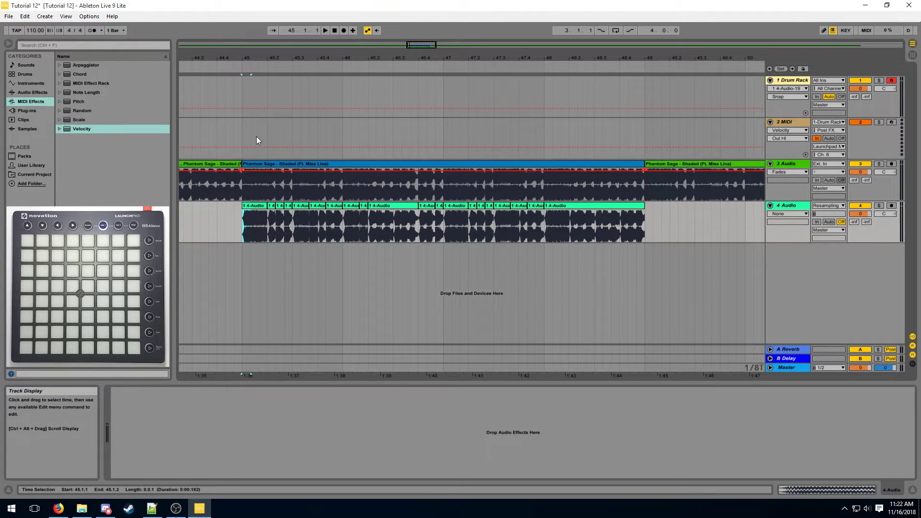
pyautogui.moveTo(631, 235); pyautogui.dragTo(264, 241)
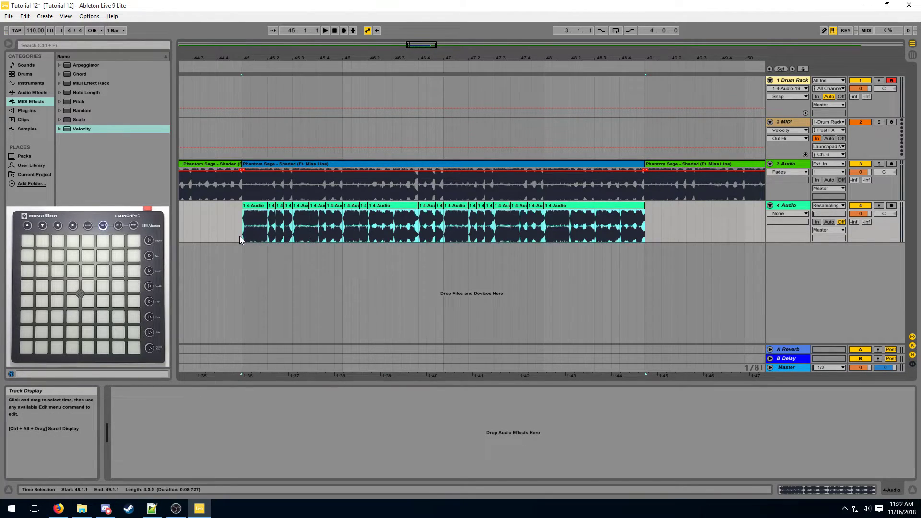
pyautogui.press('Delete')
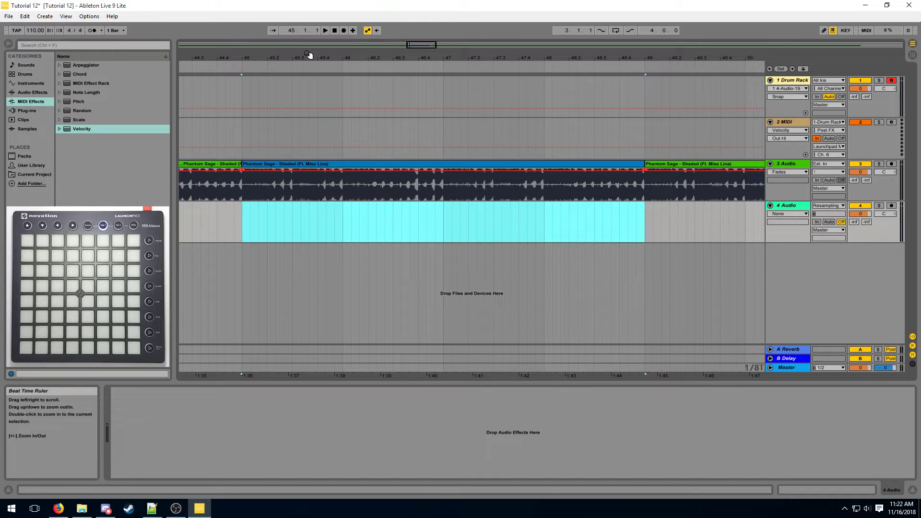
# Play the soloed 3 Audio track from bar 24 and mark the short sound from 24.1.1 to 24.1.2.
pyautogui.moveTo(311, 58); pyautogui.dragTo(355, 49)
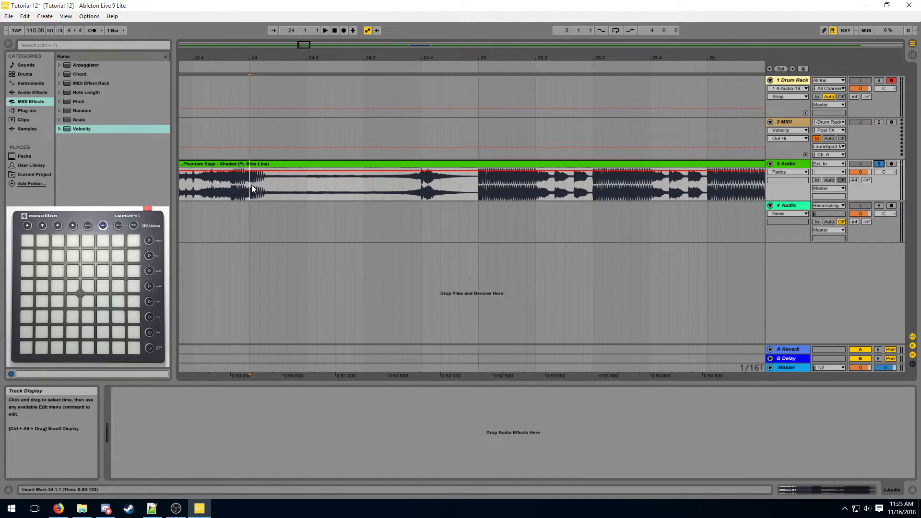
pyautogui.moveTo(252, 185); pyautogui.dragTo(268, 185)
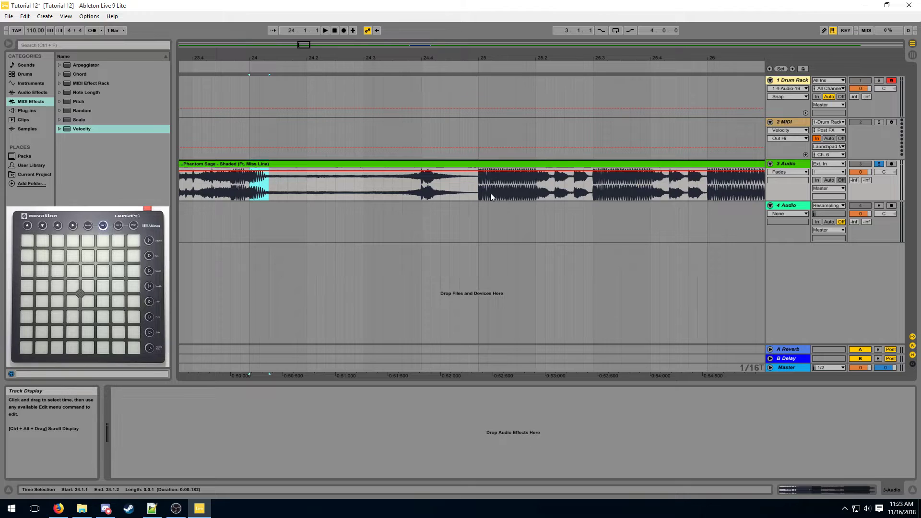
pyautogui.moveTo(479, 186); pyautogui.dragTo(249, 189)
pyautogui.click(248, 183)
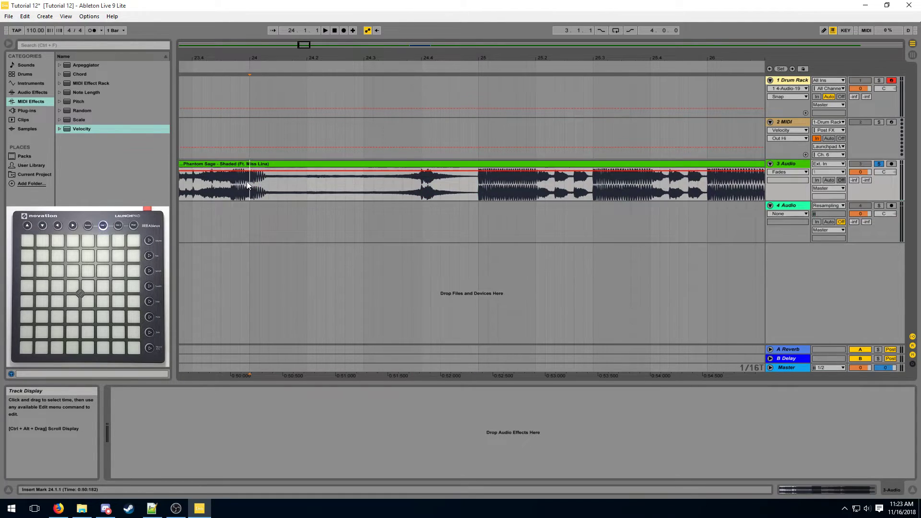
pyautogui.press('space')
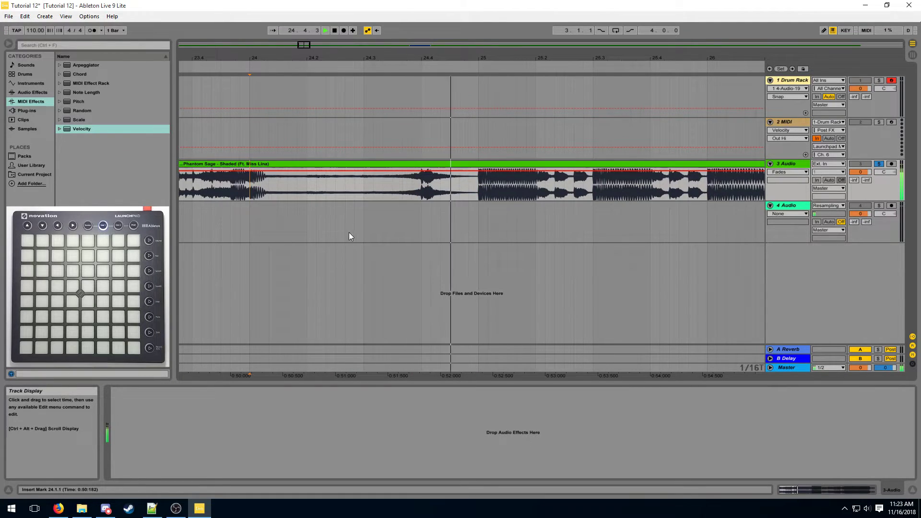
pyautogui.press('space')
pyautogui.moveTo(311, 182); pyautogui.dragTo(359, 180)
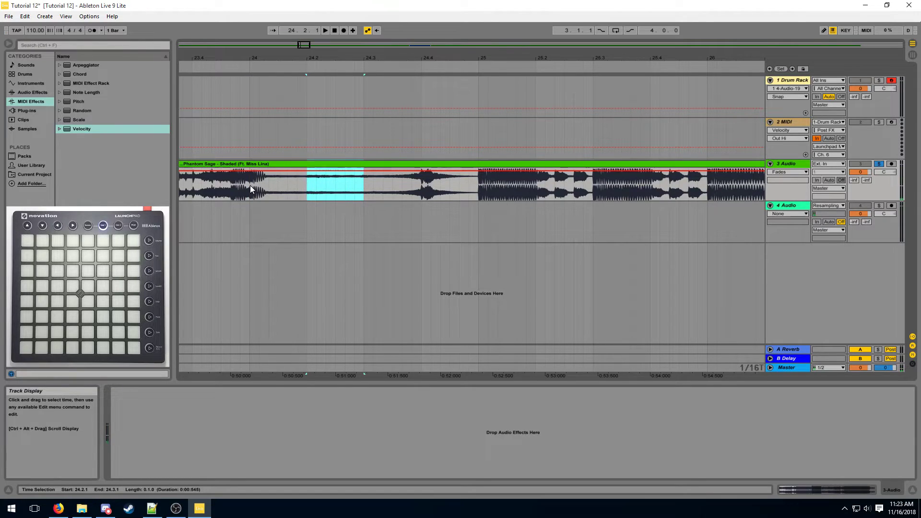
pyautogui.moveTo(249, 185); pyautogui.dragTo(267, 188)
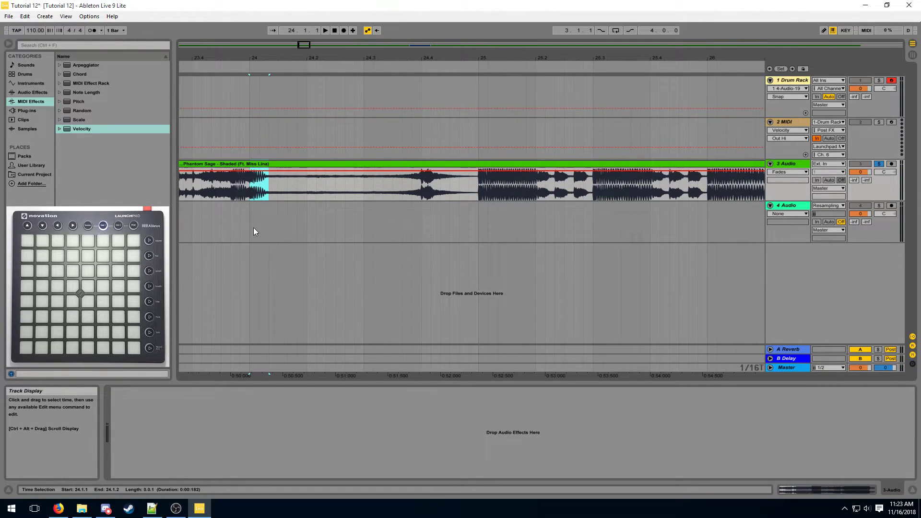
# Play the soloed 3 Audio track and mark the longer hit from 24.4.1 to 25.1.1.
pyautogui.press('space')
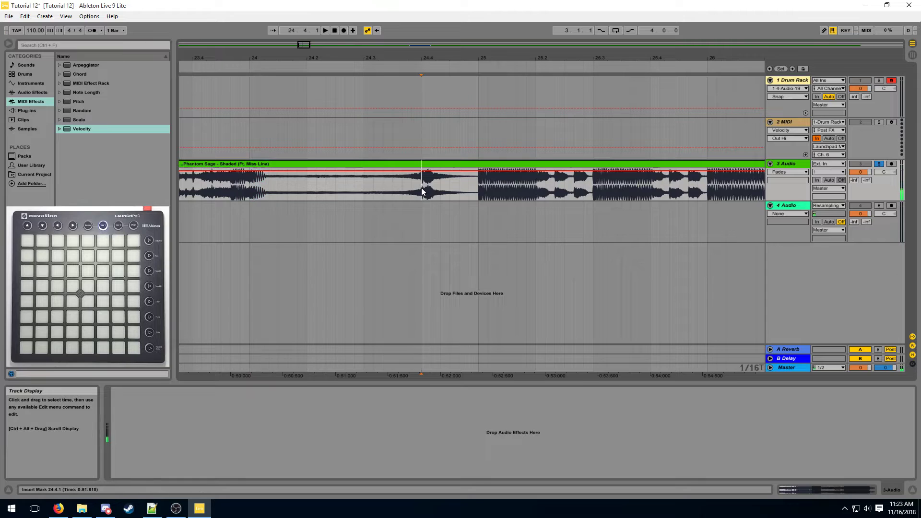
pyautogui.moveTo(422, 188); pyautogui.dragTo(462, 183)
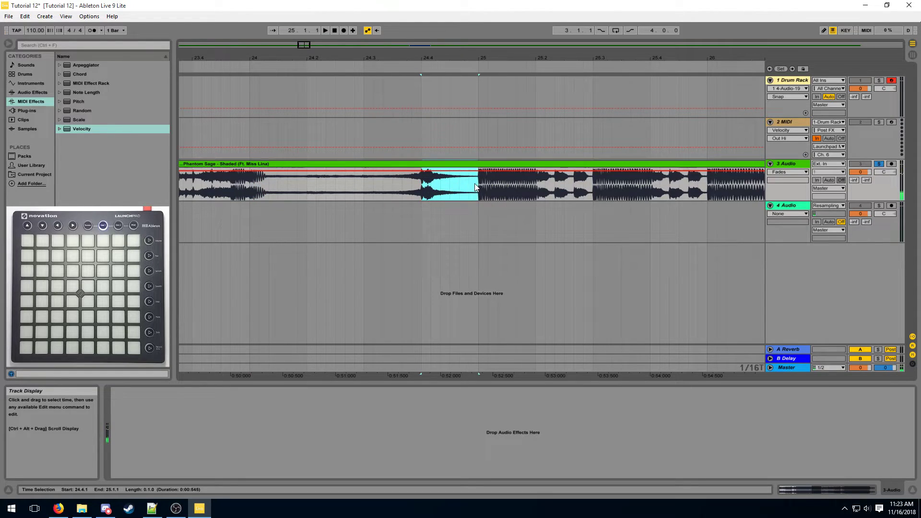
pyautogui.press('space')
pyautogui.press('space')
# Split the 3 Audio clip at 24.1.1 and again just after 24.1.2 to isolate the short hit.
pyautogui.click(253, 185)
pyautogui.moveTo(267, 58); pyautogui.dragTo(346, 149)
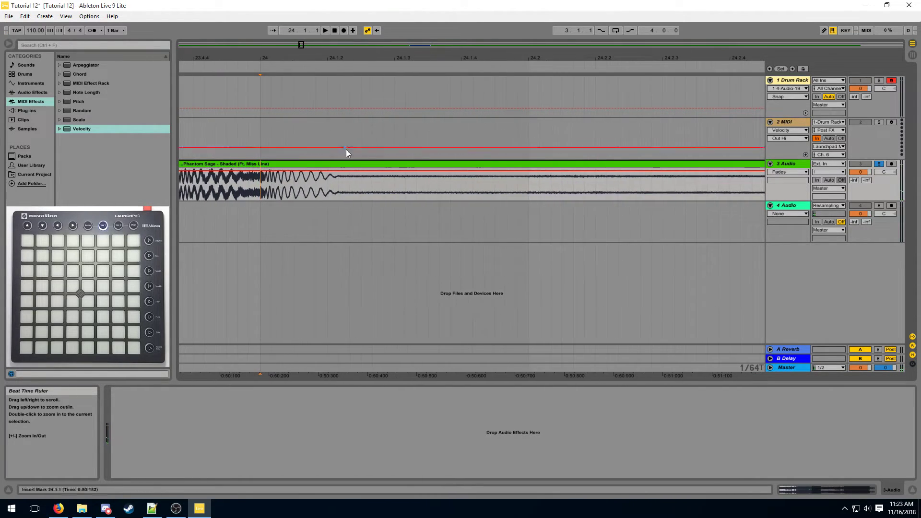
pyautogui.hotkey('ctrl', 'e')
pyautogui.click(339, 187)
pyautogui.hotkey('ctrl', 'e')
# Insert an audio track below 3 Audio, move the isolated short hit onto it, and audition it soloed.
pyautogui.click(731, 180)
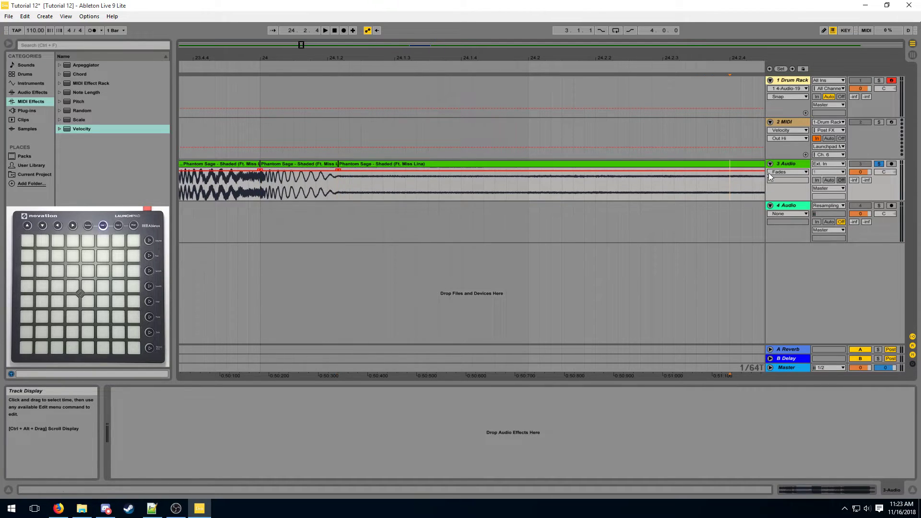
pyautogui.rightClick(784, 164)
pyautogui.click(816, 240)
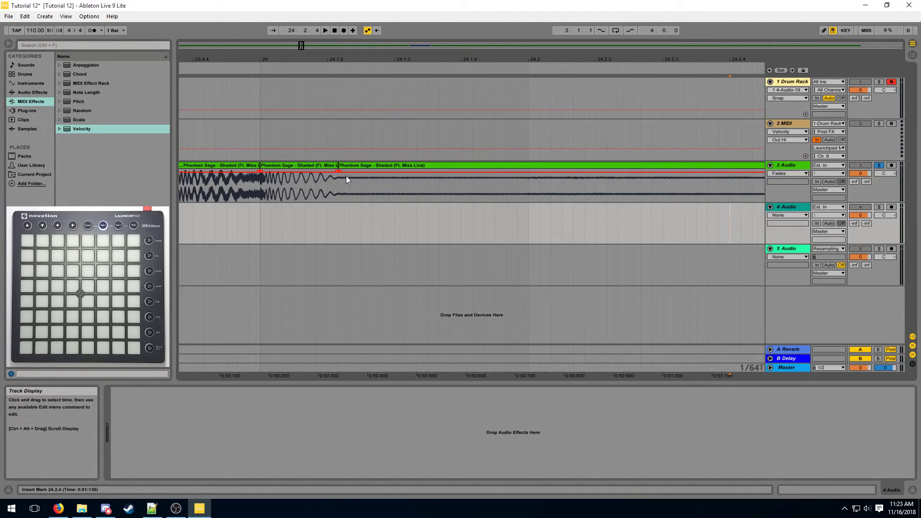
pyautogui.moveTo(290, 164); pyautogui.dragTo(290, 206)
pyautogui.press('space')
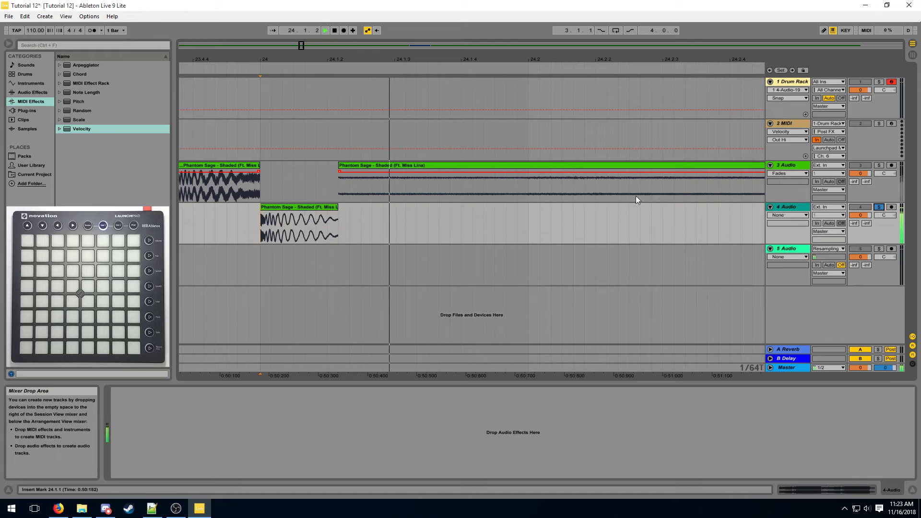
pyautogui.press('space')
# Trim the end of the short hit on 4 Audio, give it a fade-out, and play it back.
pyautogui.moveTo(337, 233); pyautogui.dragTo(273, 231)
pyautogui.click(318, 232)
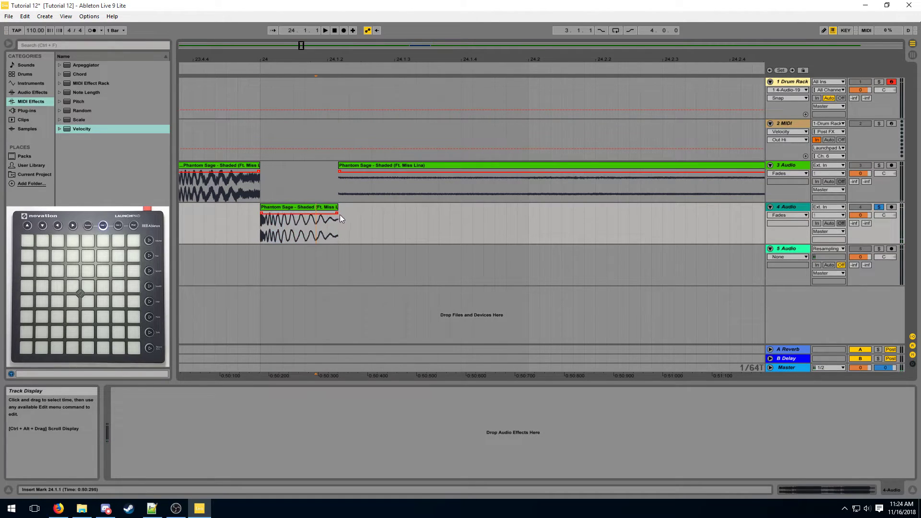
pyautogui.moveTo(337, 207); pyautogui.dragTo(293, 212)
pyautogui.press('space')
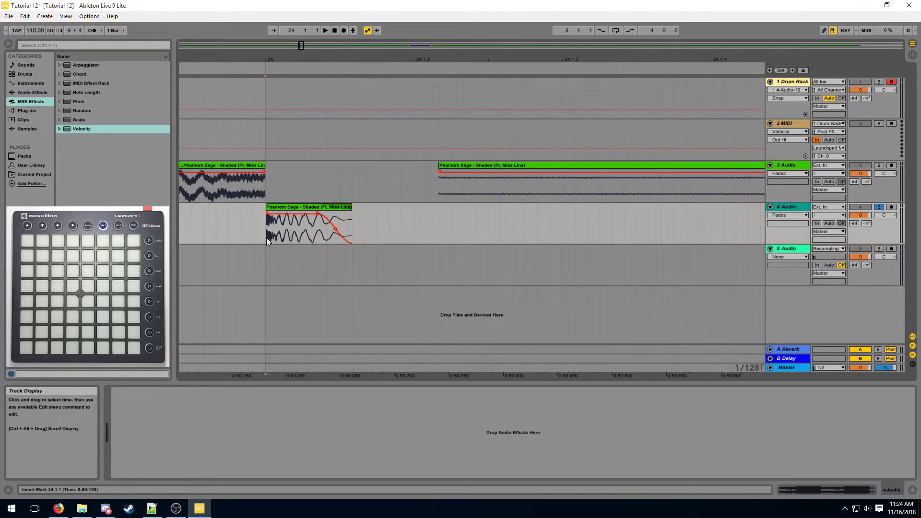
pyautogui.moveTo(266, 237); pyautogui.dragTo(356, 234)
pyautogui.click(264, 237)
pyautogui.press('space')
# Solo 3 Audio, split its clip at 24.4.1 and 25.1.1, and move the isolated longer hit down to 4 Audio.
pyautogui.press('-')
pyautogui.press('-')
pyautogui.press('-')
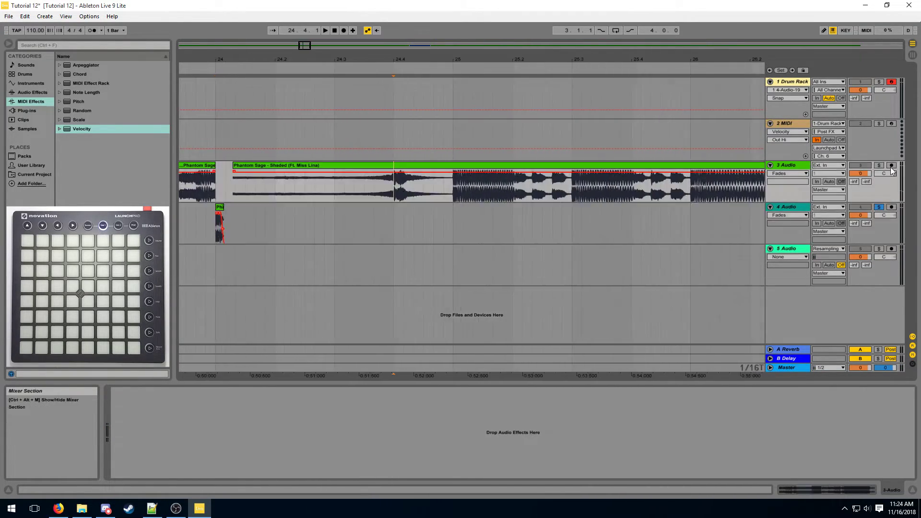
pyautogui.click(879, 165)
pyautogui.press('+')
pyautogui.press('+')
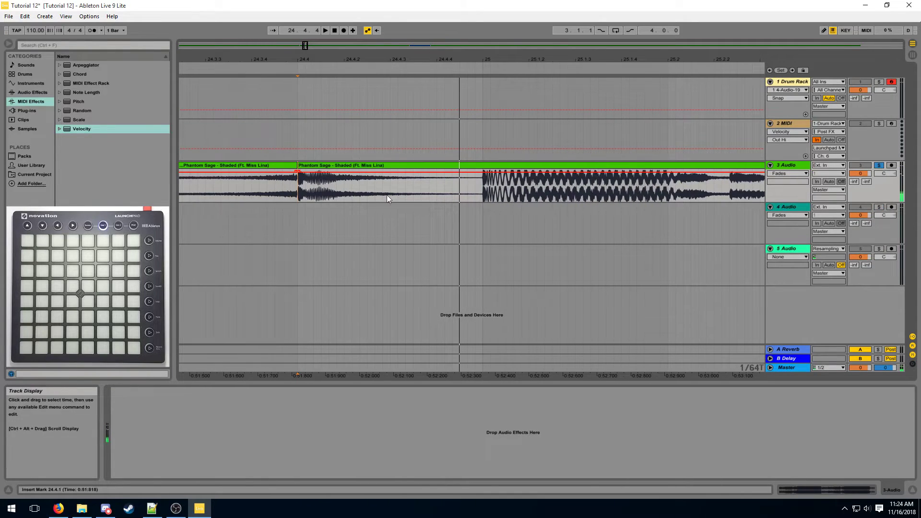
pyautogui.click(480, 189)
pyautogui.hotkey('ctrl', 'e')
pyautogui.moveTo(327, 166); pyautogui.dragTo(329, 213)
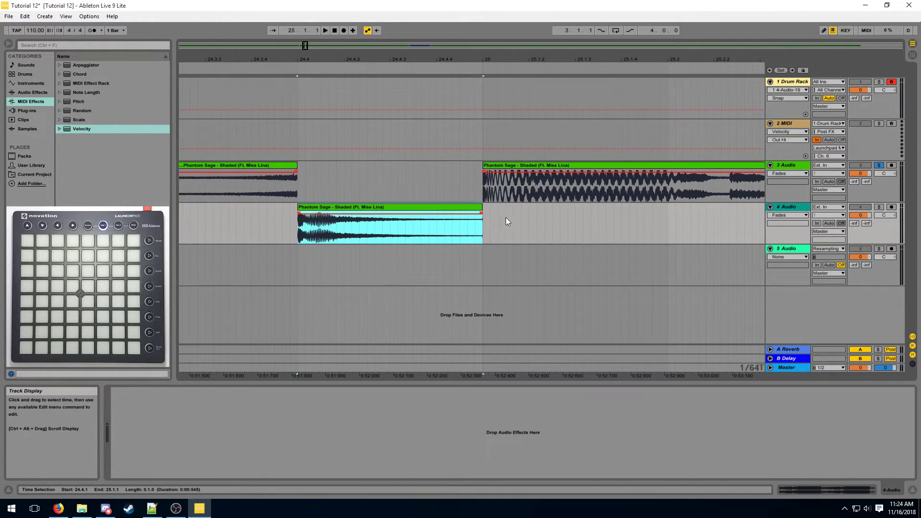
# Add a very short fade-out to the end of the longer hit at 25.1.1 on 4 Audio.
pyautogui.click(485, 218)
pyautogui.moveTo(472, 59); pyautogui.dragTo(384, 216)
pyautogui.click(372, 226)
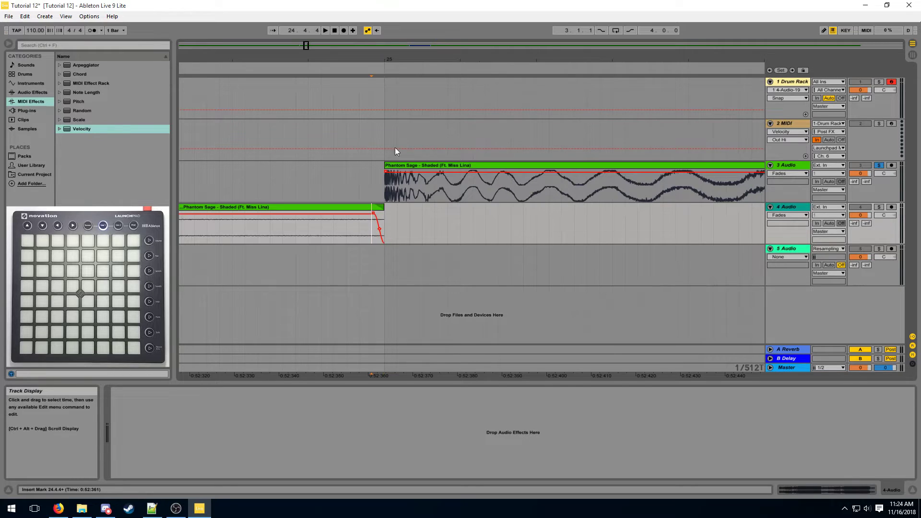
pyautogui.moveTo(423, 59); pyautogui.dragTo(526, 12)
# Solo 4 Audio, move the longer hit to start at 24.3.1, and play the track from 24.1.1.
pyautogui.click(879, 208)
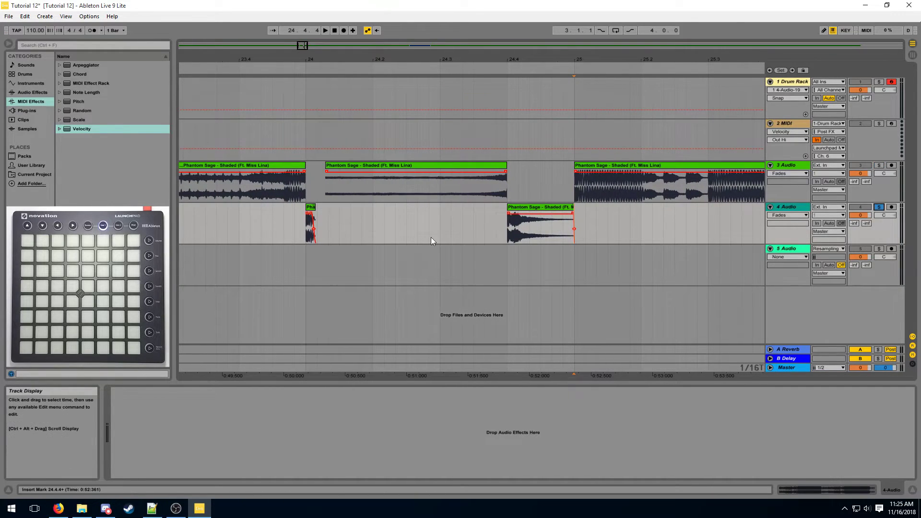
pyautogui.click(304, 238)
pyautogui.press('space')
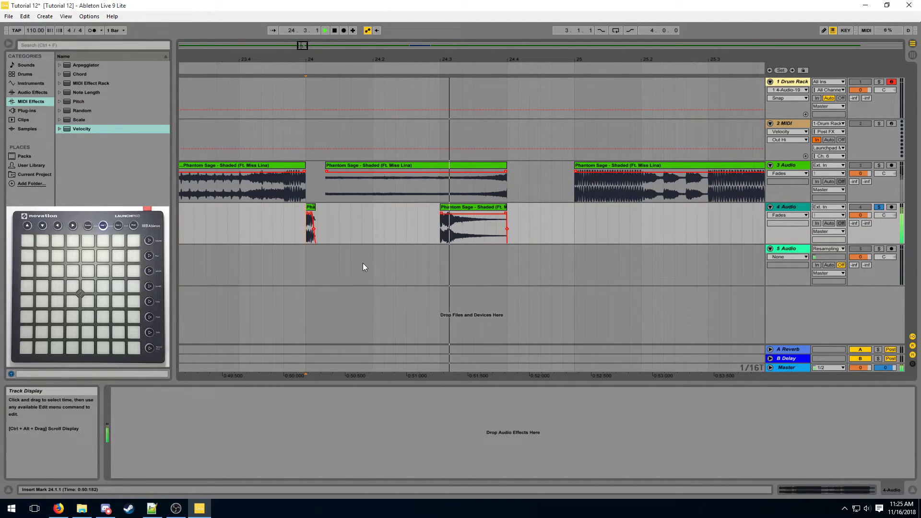
pyautogui.press('space')
# Cut both hits between 24.1.1 and 25.1.1 on 4 Audio and paste them at 45.1.1 on the same track.
pyautogui.moveTo(306, 227); pyautogui.dragTo(318, 228)
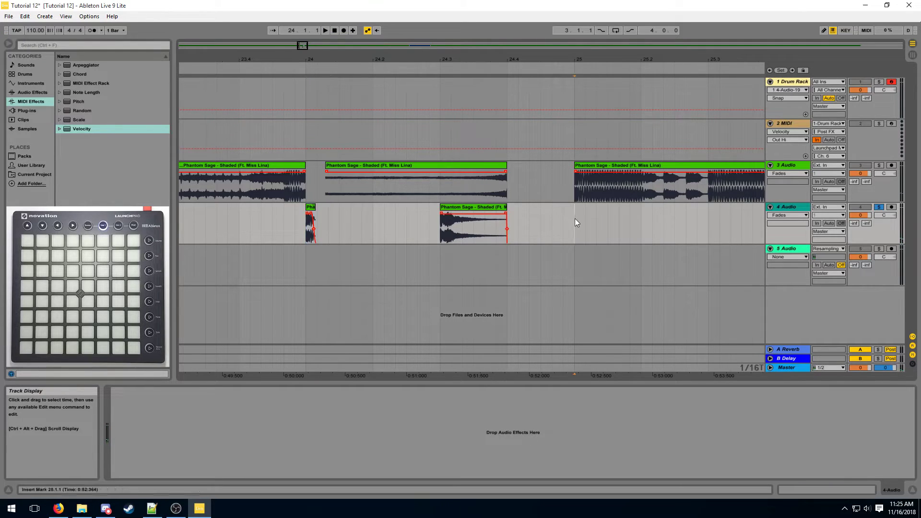
pyautogui.keyDown('shift'); pyautogui.click(575, 219); pyautogui.keyUp('shift')
pyautogui.press('Delete')
pyautogui.moveTo(440, 54)
pyautogui.mouseDown()
pyautogui.moveTo(298, 24)
pyautogui.moveTo(286, 46)
pyautogui.mouseUp()
pyautogui.click(287, 221)
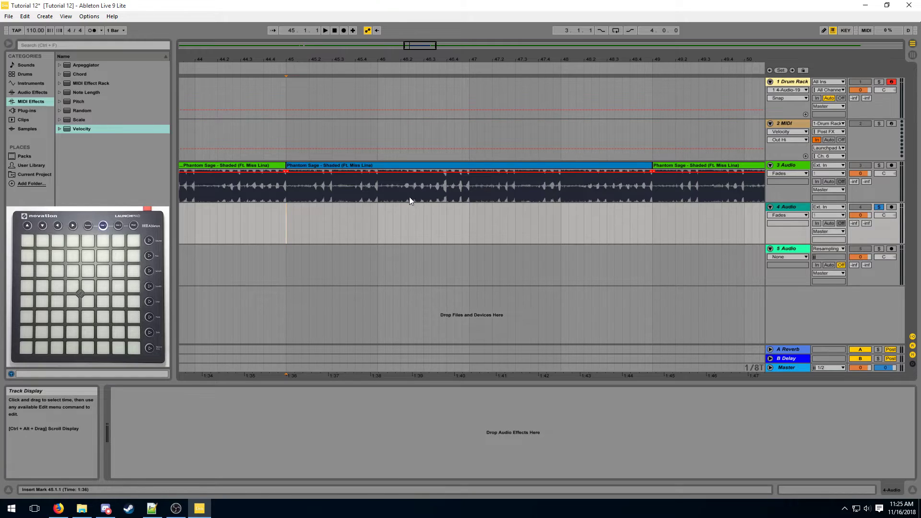
pyautogui.hotkey('ctrl', 'v')
# Move the pasted longer hit on 4 Audio to start at 45.2.1.
pyautogui.click(314, 54)
pyautogui.moveTo(314, 55); pyautogui.dragTo(249, 207)
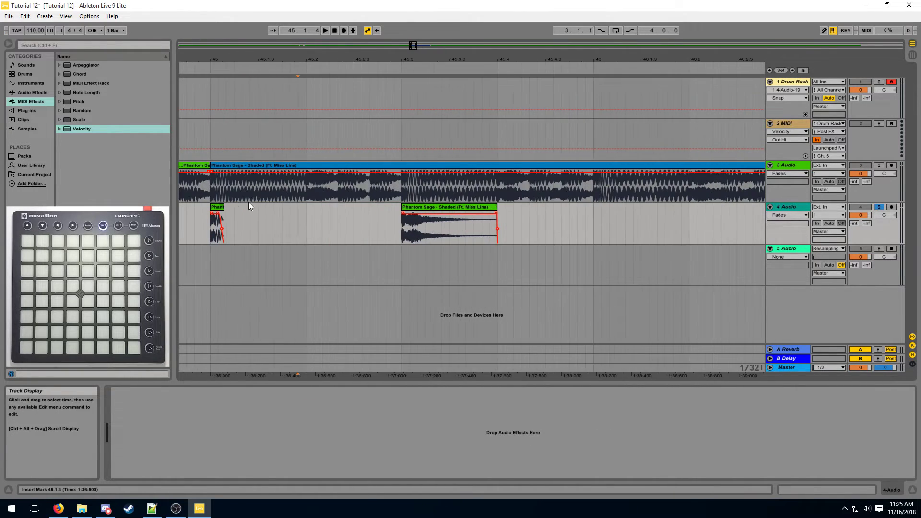
pyautogui.moveTo(433, 208); pyautogui.dragTo(338, 211)
pyautogui.click(378, 220)
# Duplicate the two-hit pattern from 45.1.1 to 45.3.1 on 4 Audio repeatedly until it fills up to bar 49.
pyautogui.moveTo(403, 214); pyautogui.dragTo(210, 216)
pyautogui.hotkey('ctrl', 'd')
pyautogui.hotkey('ctrl', 'd')
pyautogui.hotkey('ctrl', 'd')
pyautogui.hotkey('ctrl', 'd')
pyautogui.hotkey('ctrl', 'd')
pyautogui.hotkey('ctrl', 'd')
pyautogui.hotkey('ctrl', 'd')
pyautogui.moveTo(353, 61); pyautogui.dragTo(331, 67)
pyautogui.click(298, 188)
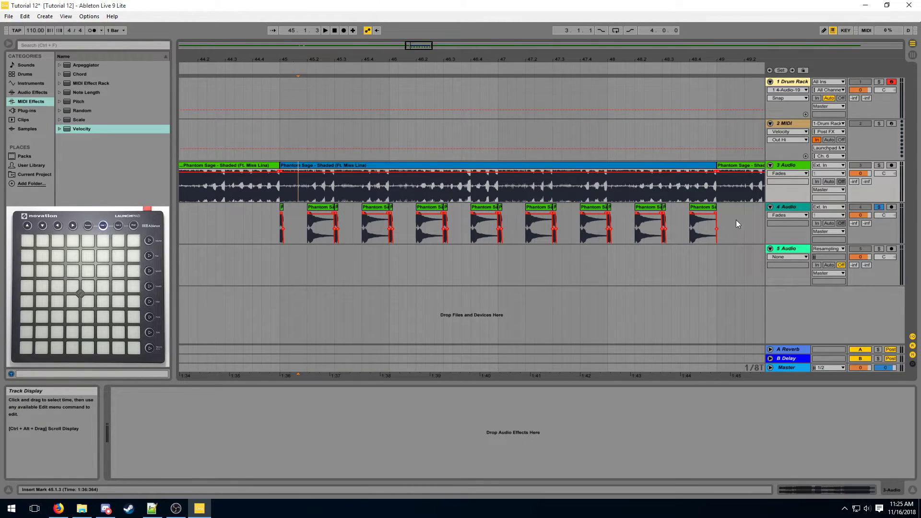
# Add a Utility effect to the 4 Audio track and invert the phase of its left and right channels.
pyautogui.click(33, 92)
pyautogui.click(78, 165)
pyautogui.moveTo(802, 216); pyautogui.dragTo(798, 214)
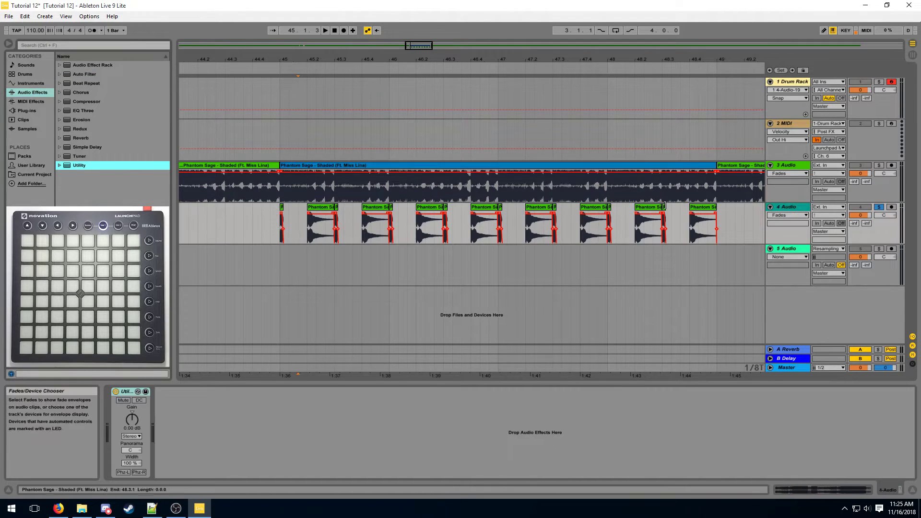
pyautogui.click(123, 474)
pyautogui.click(137, 474)
# Compare the first short hit at 45.1.1 with 3 Audio and shorten it to about 60 ms.
pyautogui.moveTo(281, 59); pyautogui.dragTo(303, 144)
pyautogui.moveTo(526, 188); pyautogui.dragTo(244, 186)
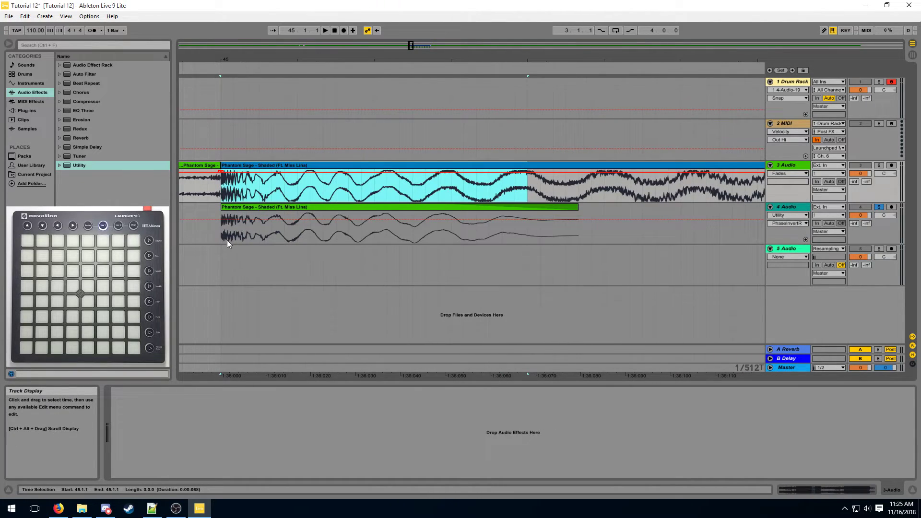
pyautogui.moveTo(223, 231); pyautogui.dragTo(540, 240)
pyautogui.moveTo(579, 209); pyautogui.dragTo(490, 210)
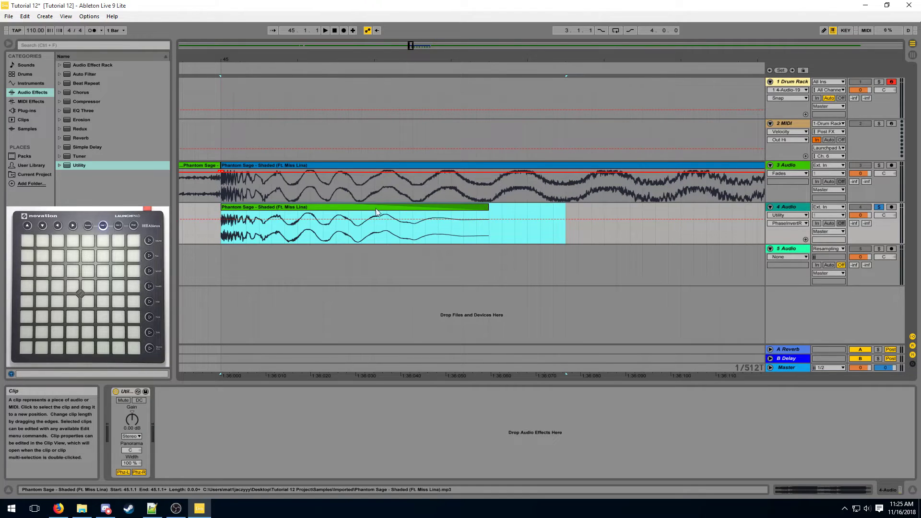
# Show the fades on 4 Audio and make the first short hit's fade-out start about 40 ms in.
pyautogui.rightClick(387, 224)
pyautogui.click(416, 259)
pyautogui.moveTo(350, 213); pyautogui.dragTo(392, 214)
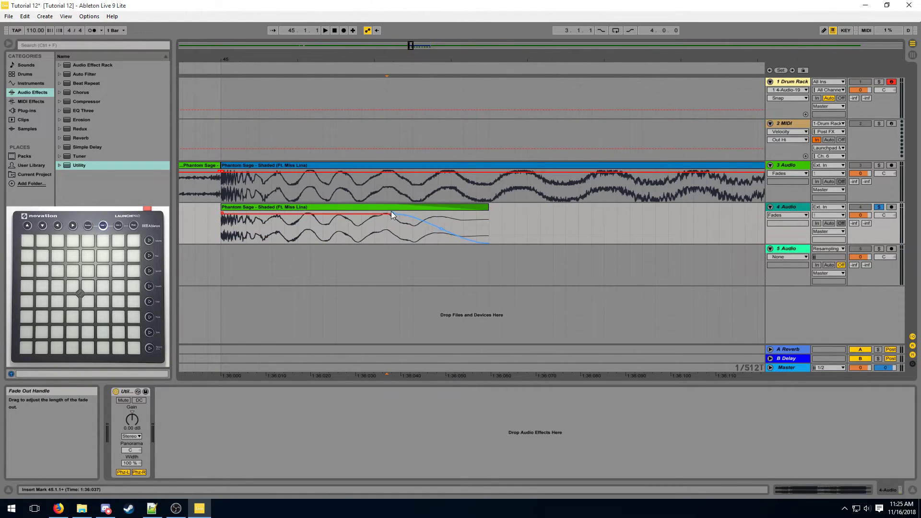
pyautogui.moveTo(489, 207); pyautogui.dragTo(479, 207)
pyautogui.hotkey('ctrl', 'z')
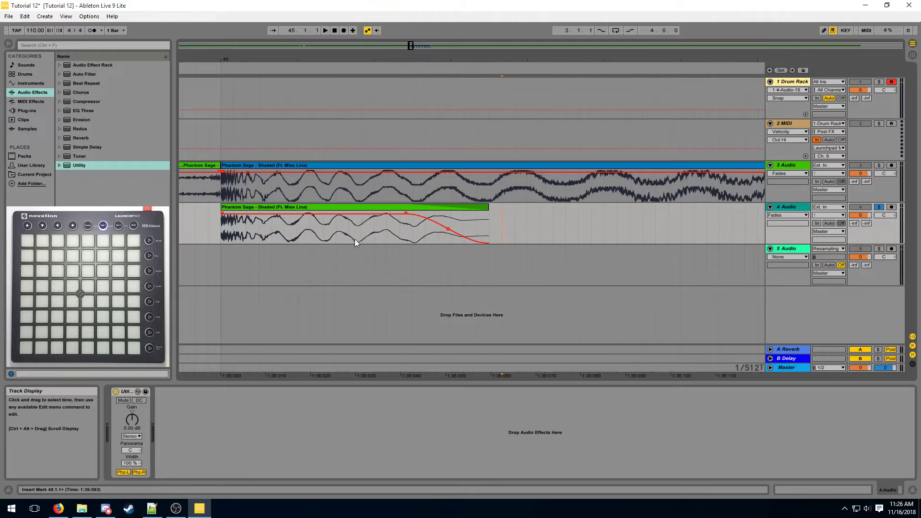
# Replace the repeated hits on 4 Audio with new duplicates of the revised 45.1.1 to 45.3.1 pattern, up to bar 49.
pyautogui.moveTo(356, 59); pyautogui.dragTo(231, 3)
pyautogui.moveTo(524, 225); pyautogui.dragTo(227, 218)
pyautogui.press('Delete')
pyautogui.hotkey('ctrl', 'd')
pyautogui.hotkey('ctrl', 'd')
pyautogui.hotkey('ctrl', 'd')
pyautogui.hotkey('ctrl', 'd')
pyautogui.hotkey('ctrl', 'd')
pyautogui.hotkey('ctrl', 'd')
pyautogui.hotkey('ctrl', 'd')
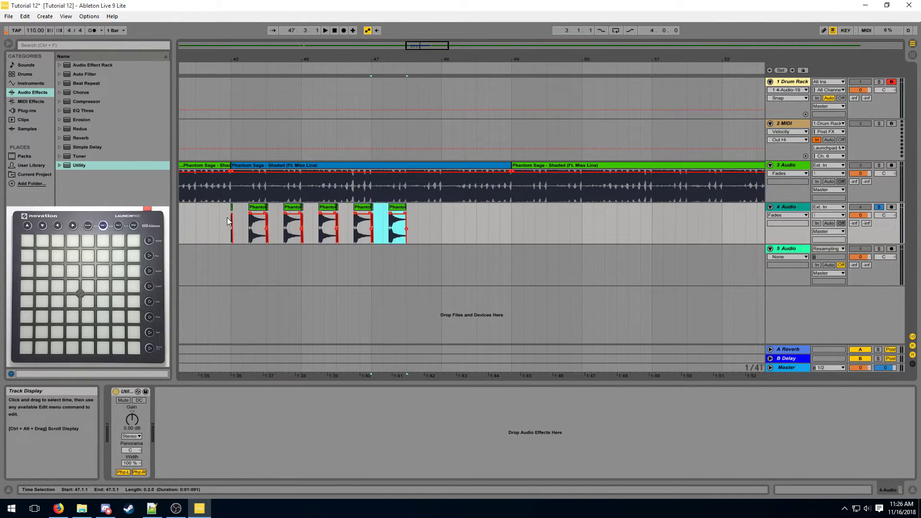
pyautogui.hotkey('ctrl', 'd')
pyautogui.hotkey('ctrl', 'z')
# Examine how closely the short hit's waveform on 4 Audio at 45.1.1 matches the 3 Audio waveform.
pyautogui.click(227, 198)
pyautogui.moveTo(232, 58); pyautogui.dragTo(281, 57)
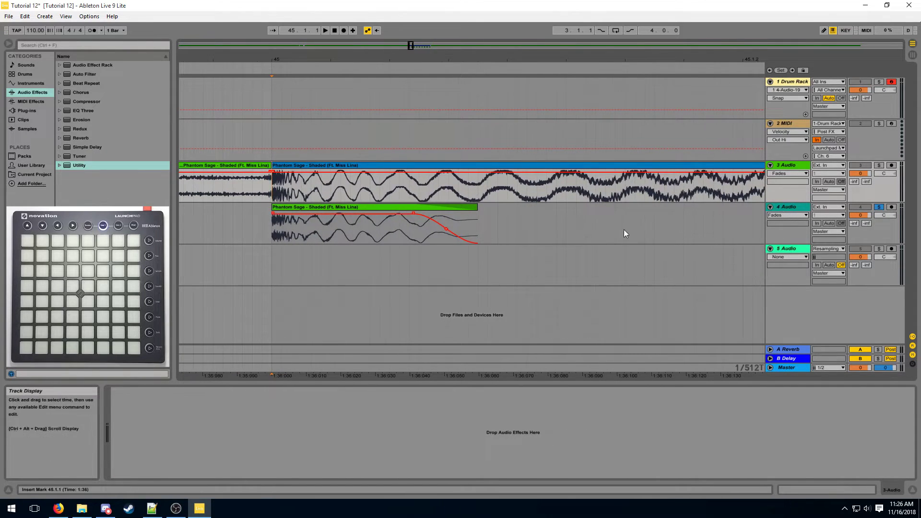
pyautogui.moveTo(292, 59); pyautogui.dragTo(294, 68)
pyautogui.moveTo(263, 230); pyautogui.dragTo(572, 235)
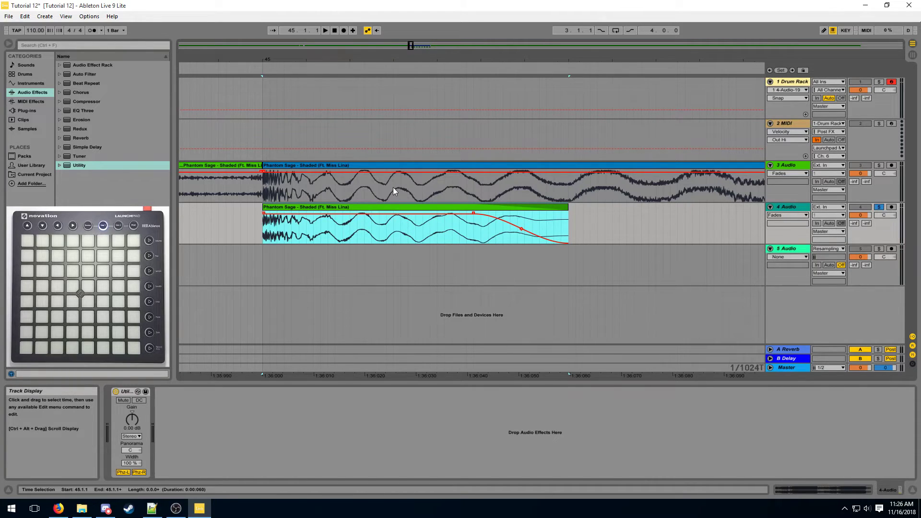
pyautogui.moveTo(416, 189); pyautogui.dragTo(378, 187)
pyautogui.moveTo(404, 59); pyautogui.dragTo(404, 67)
pyautogui.moveTo(379, 190); pyautogui.dragTo(732, 195)
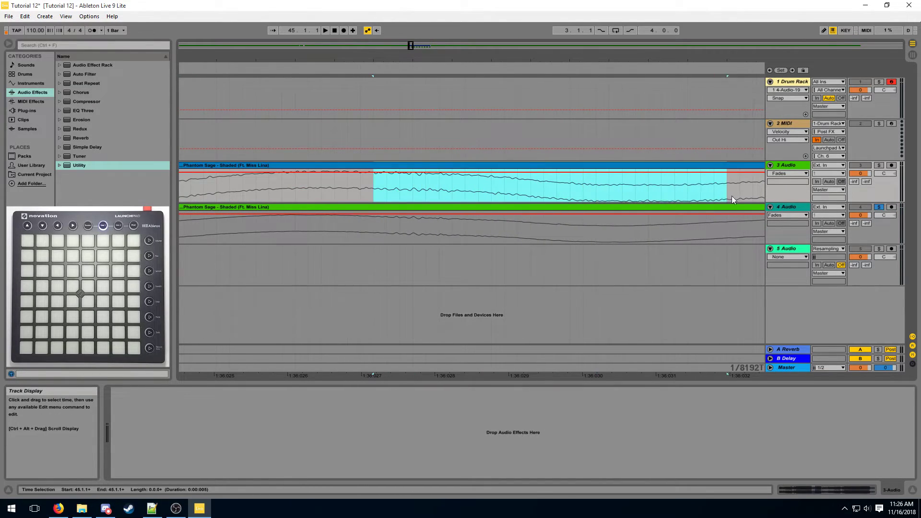
pyautogui.click(714, 189)
pyautogui.moveTo(653, 60); pyautogui.dragTo(653, 40)
pyautogui.moveTo(652, 39); pyautogui.dragTo(652, 37)
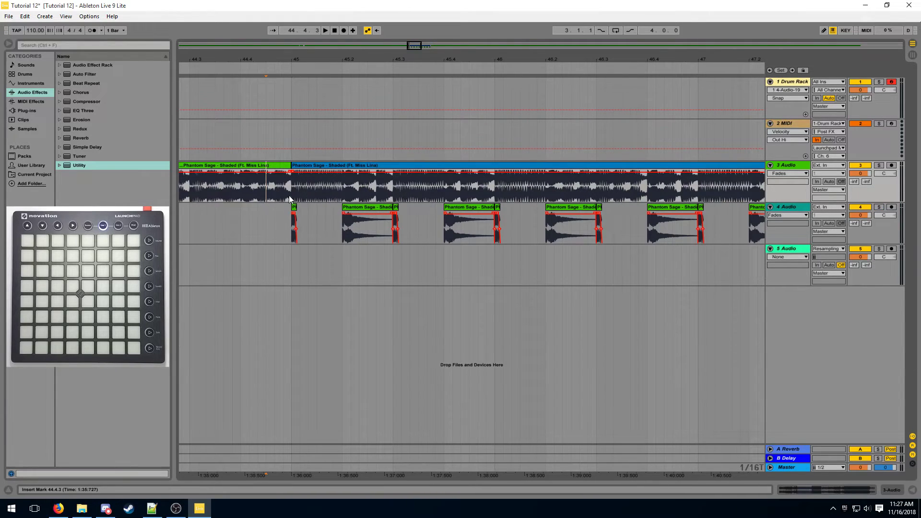
# Play 3 Audio and 4 Audio together from 45.1.1, check the longer hits, and replay the section from 45.4.1.
pyautogui.click(289, 195)
pyautogui.press('space')
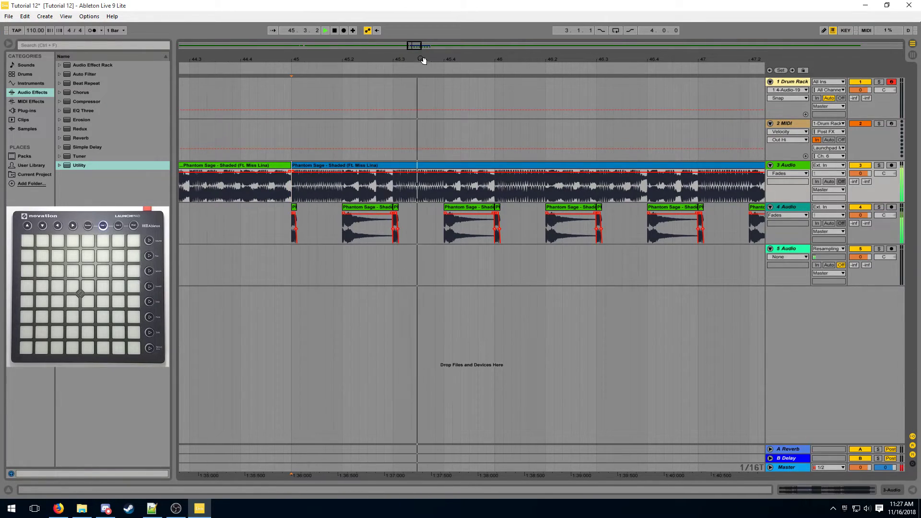
pyautogui.moveTo(416, 59); pyautogui.dragTo(390, 54)
pyautogui.press('space')
pyautogui.click(358, 231)
pyautogui.click(360, 232)
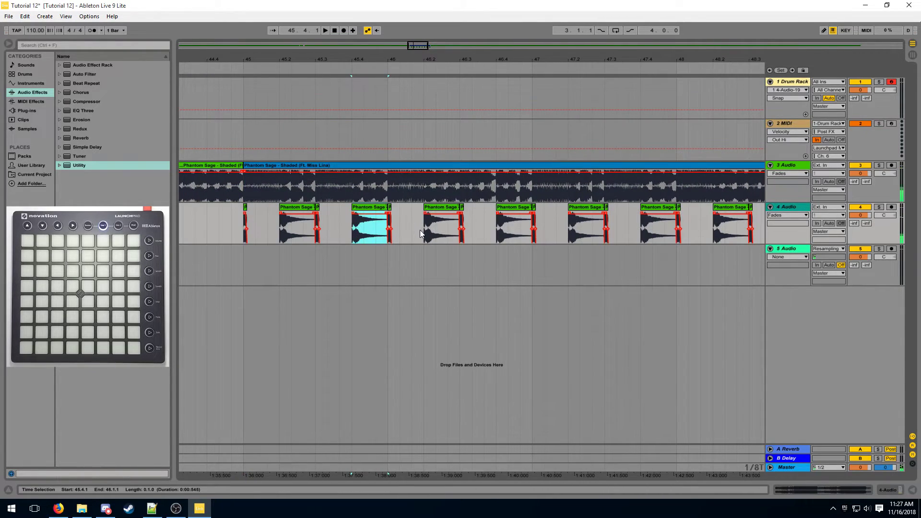
pyautogui.click(431, 228)
pyautogui.click(499, 225)
pyautogui.click(336, 190)
pyautogui.press('space')
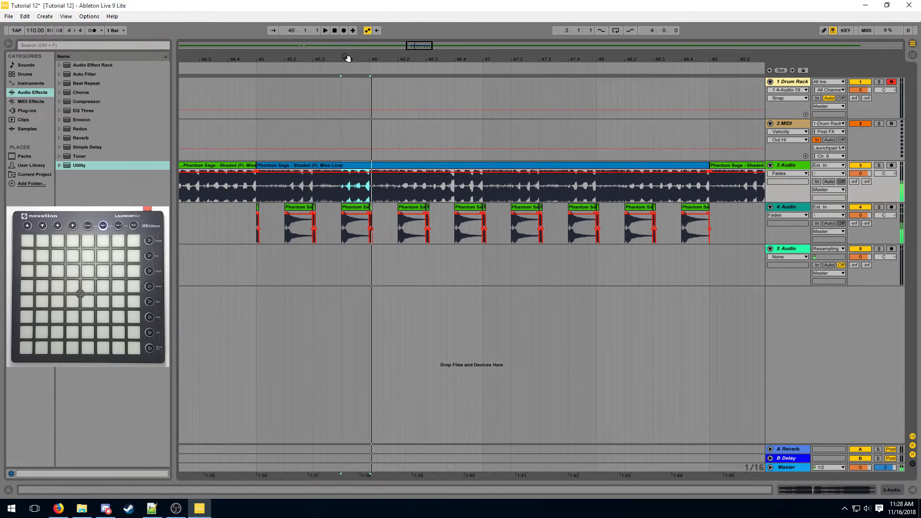
# Shift the longer hit at 45.4.1 on 4 Audio slightly later to line its peak up with the 3 Audio waveform.
pyautogui.moveTo(345, 59); pyautogui.dragTo(380, 138)
pyautogui.moveTo(397, 227); pyautogui.dragTo(363, 228)
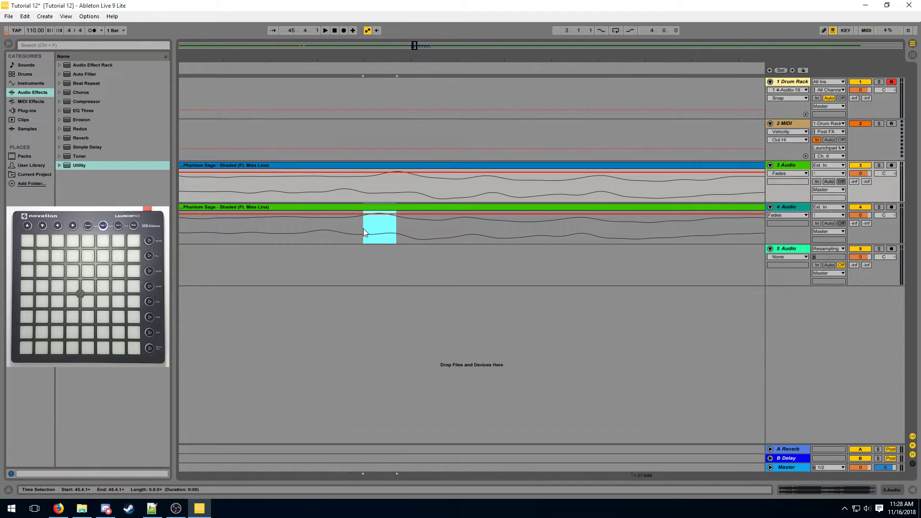
pyautogui.click(360, 225)
pyautogui.moveTo(386, 57)
pyautogui.mouseDown()
pyautogui.moveTo(405, 34)
pyautogui.moveTo(383, 65)
pyautogui.moveTo(219, 57)
pyautogui.mouseUp()
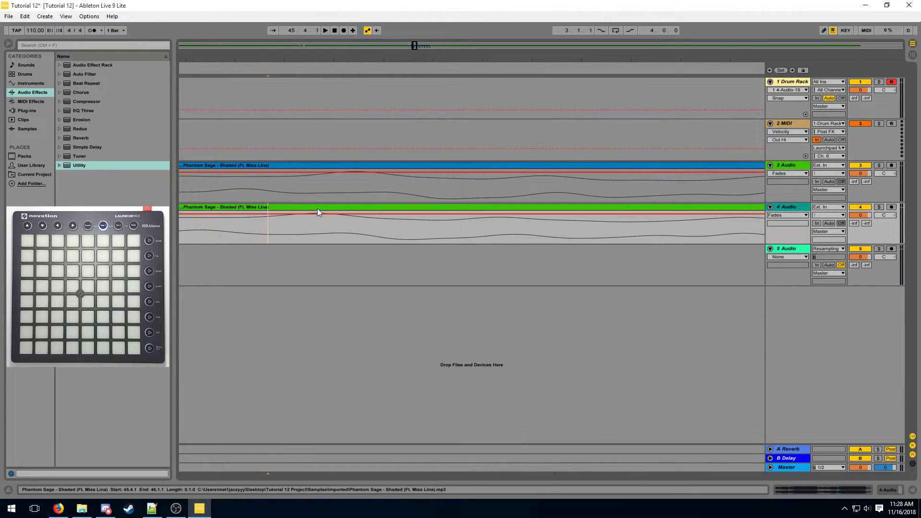
pyautogui.moveTo(318, 209); pyautogui.dragTo(354, 244)
pyautogui.click(356, 228)
pyautogui.moveTo(372, 57); pyautogui.dragTo(372, 5)
# Play the combined tracks again and compare the waveform alignment at the start of the 46.4.1 hit.
pyautogui.click(371, 192)
pyautogui.press('space')
pyautogui.moveTo(554, 59)
pyautogui.mouseDown()
pyautogui.moveTo(438, 60)
pyautogui.moveTo(401, 32)
pyautogui.moveTo(358, 31)
pyautogui.mouseUp()
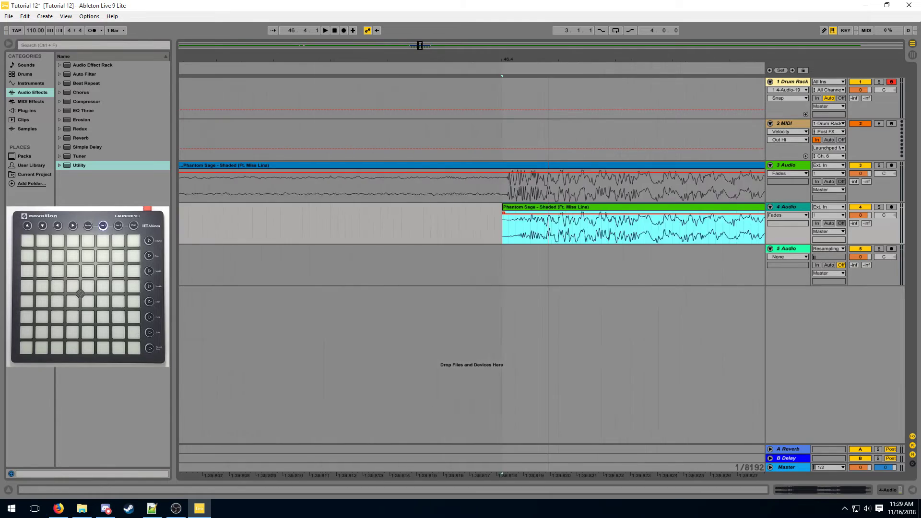
pyautogui.moveTo(547, 60); pyautogui.dragTo(490, 28)
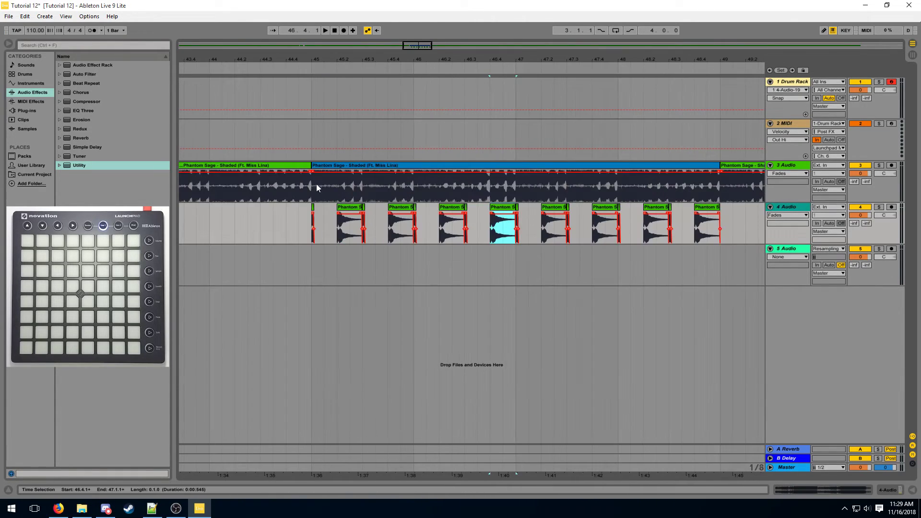
# Play 3 Audio and 4 Audio together from 45.1.1 to hear how well the drum hits cancel.
pyautogui.click(316, 185)
pyautogui.click(312, 194)
pyautogui.press('space')
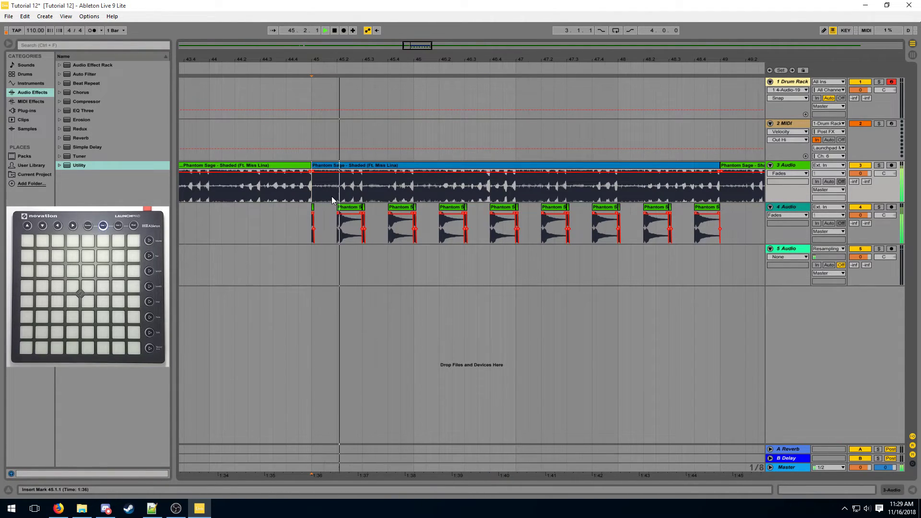
pyautogui.moveTo(444, 58); pyautogui.dragTo(509, 222)
pyautogui.press('space')
# Compare the 3 Audio and 4 Audio waveforms closely at the start of the 46.1.1 hit.
pyautogui.click(369, 190)
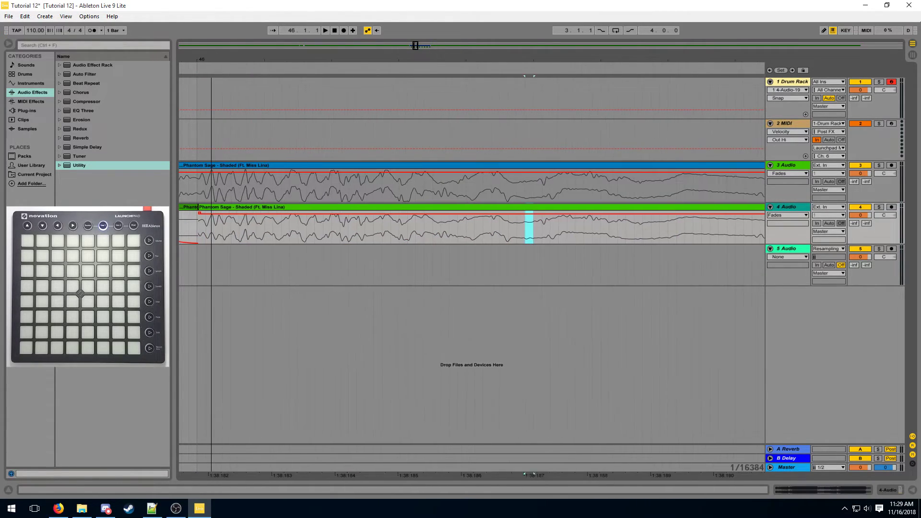
pyautogui.moveTo(212, 116); pyautogui.dragTo(344, 161)
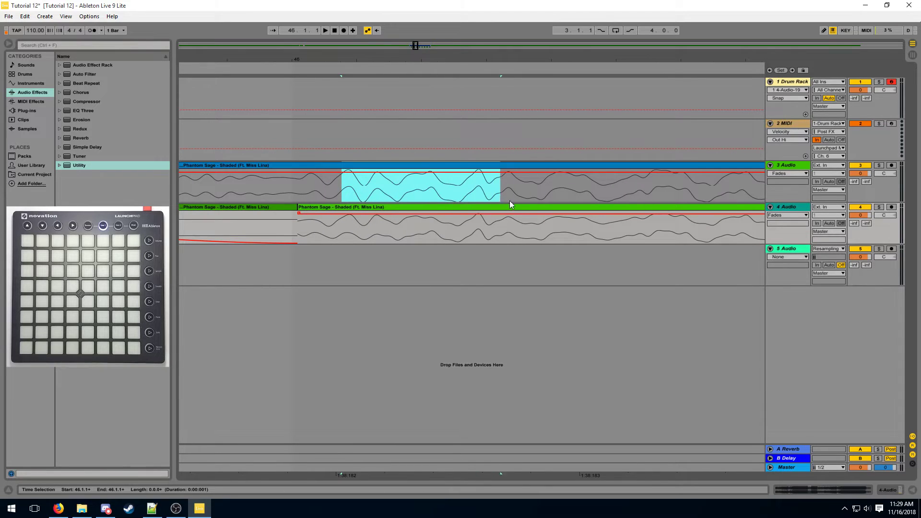
pyautogui.moveTo(510, 201); pyautogui.dragTo(457, 195)
# Arm 5 Audio and record the resampled output of the combined tracks from 45.1.1.
pyautogui.press('-')
pyautogui.press('-')
pyautogui.press('-')
pyautogui.press('-')
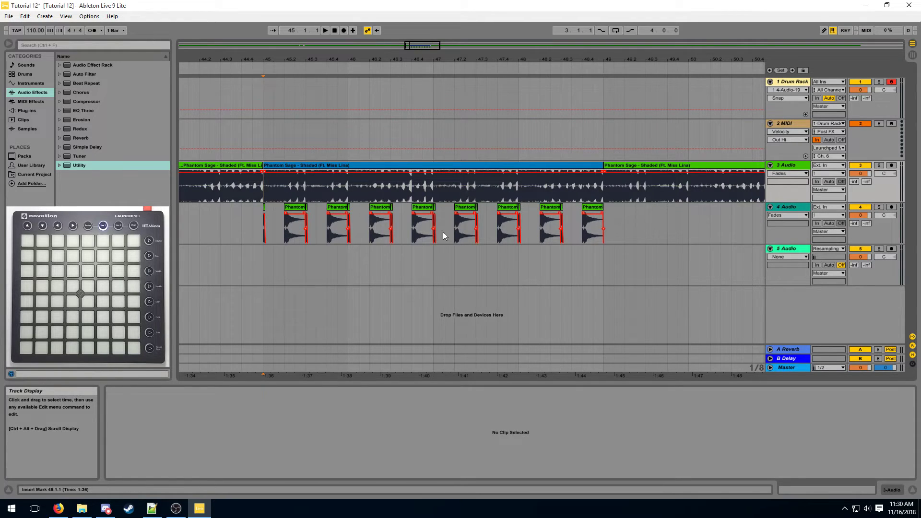
pyautogui.click(891, 249)
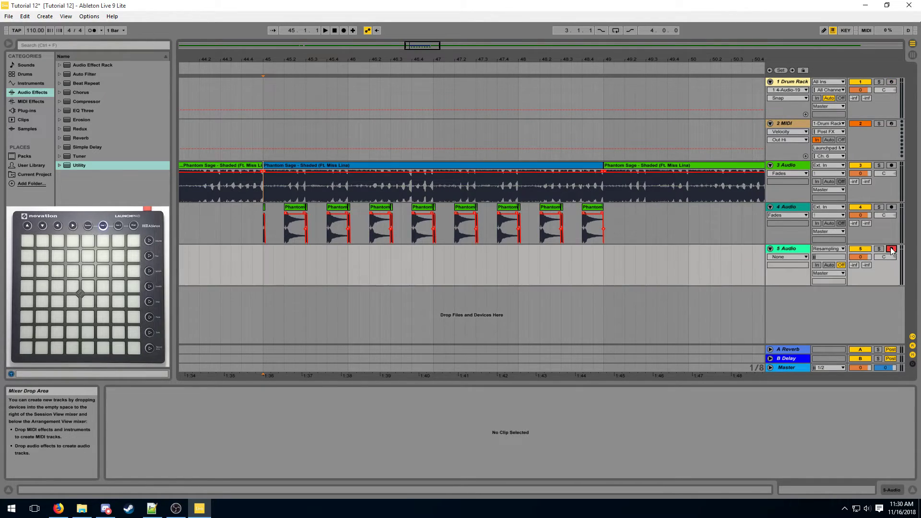
pyautogui.click(344, 31)
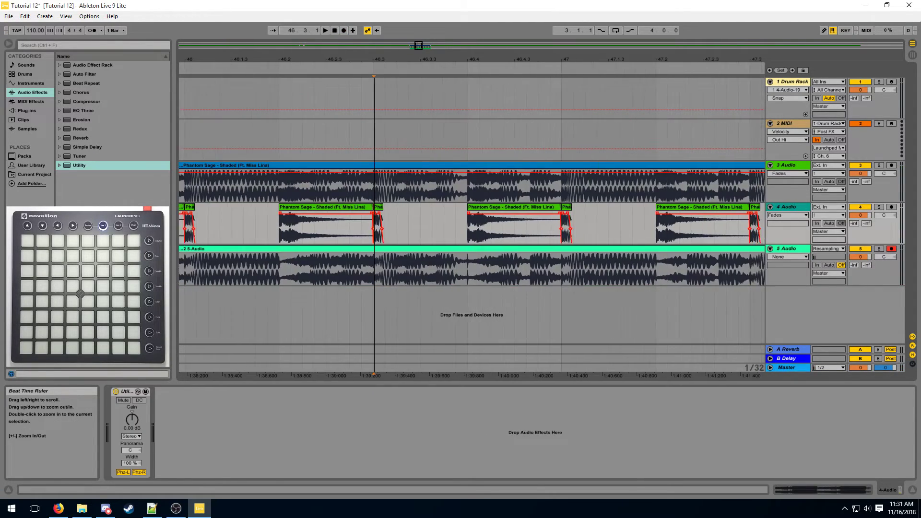
# Examine the 5 Audio recording for drum residue at the 46.2.1 and 46.4.1 hits, comparing it with 3 Audio and 4 Audio.
pyautogui.moveTo(278, 59); pyautogui.dragTo(274, 115)
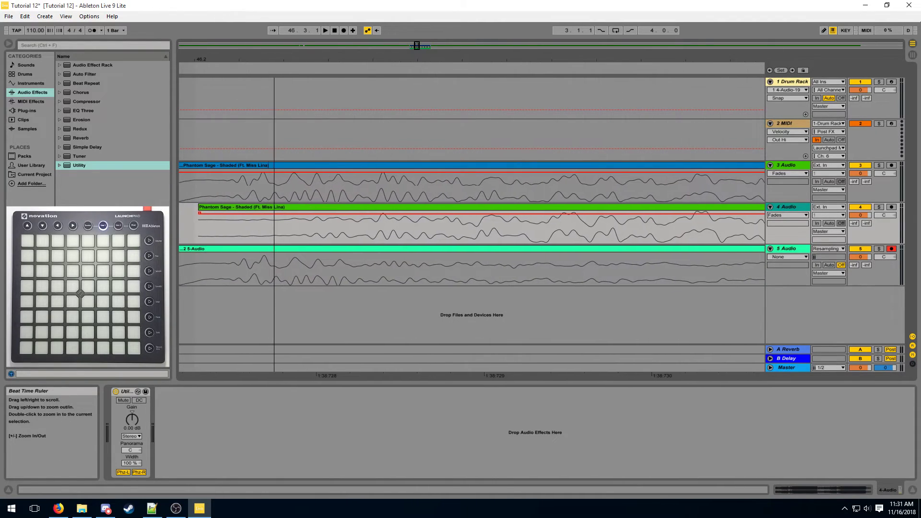
pyautogui.moveTo(398, 216); pyautogui.dragTo(398, 183)
pyautogui.moveTo(273, 267); pyautogui.dragTo(323, 267)
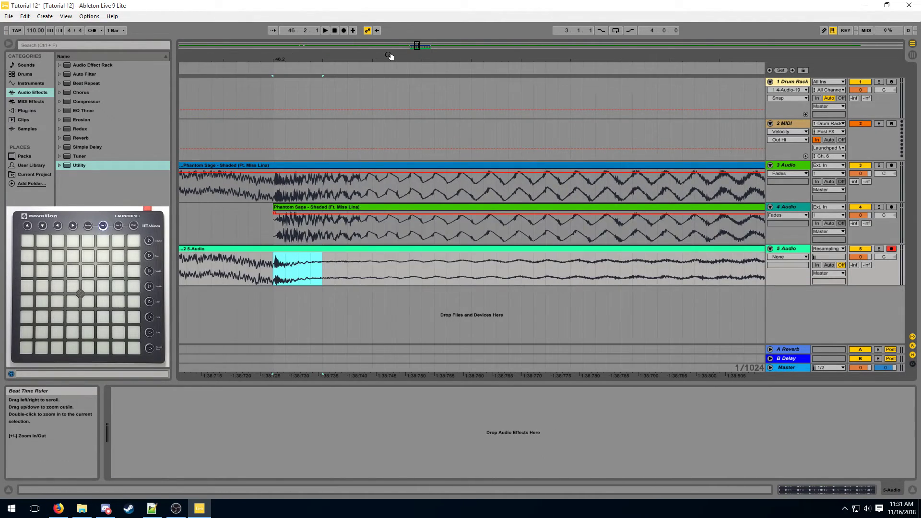
pyautogui.moveTo(390, 56)
pyautogui.mouseDown()
pyautogui.moveTo(390, 38)
pyautogui.moveTo(387, 84)
pyautogui.mouseUp()
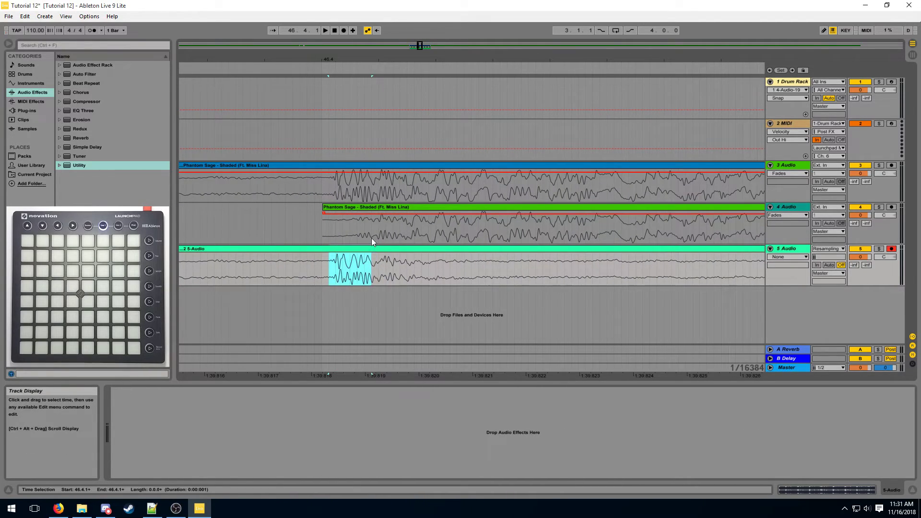
pyautogui.moveTo(371, 239); pyautogui.dragTo(319, 229)
pyautogui.moveTo(420, 47); pyautogui.dragTo(419, 31)
pyautogui.click(271, 277)
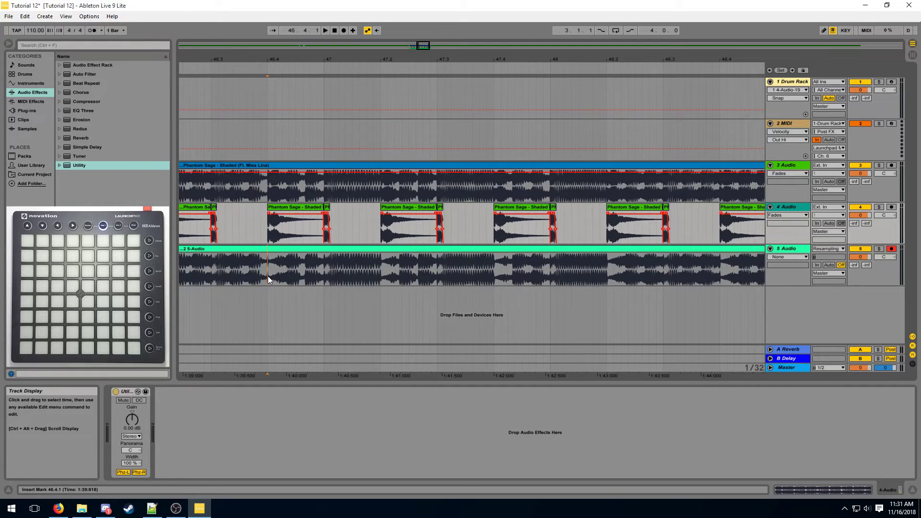
pyautogui.click(269, 275)
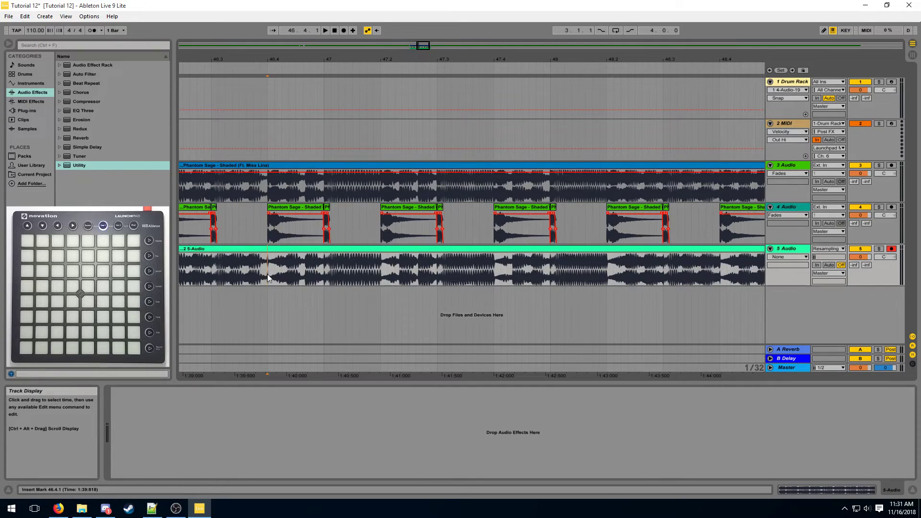
pyautogui.click(274, 229)
pyautogui.click(377, 229)
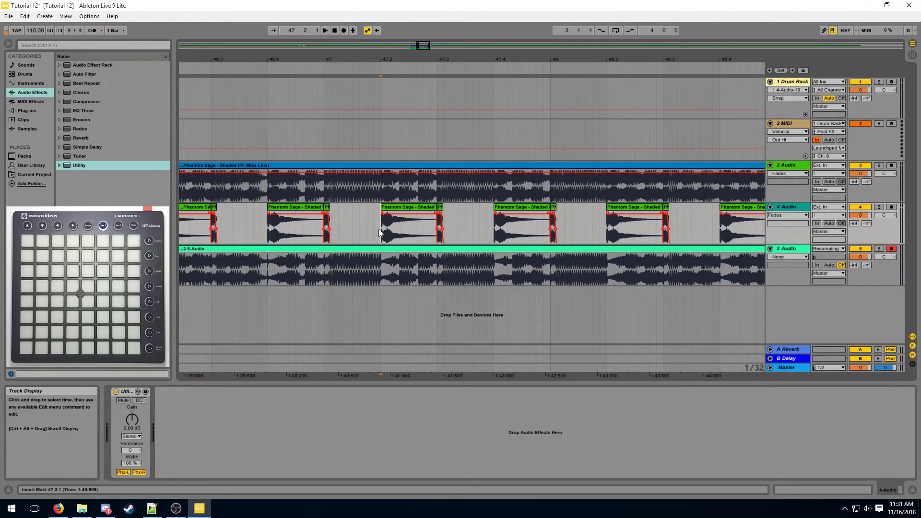
# Re-record 5 Audio from 47.3.1 and check the new waveform at the short hit.
pyautogui.moveTo(438, 59); pyautogui.dragTo(259, 103)
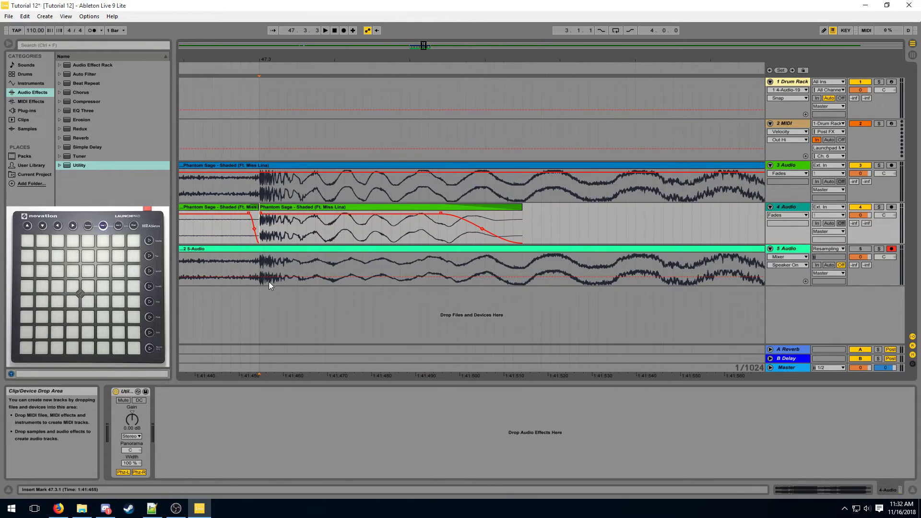
pyautogui.click(261, 274)
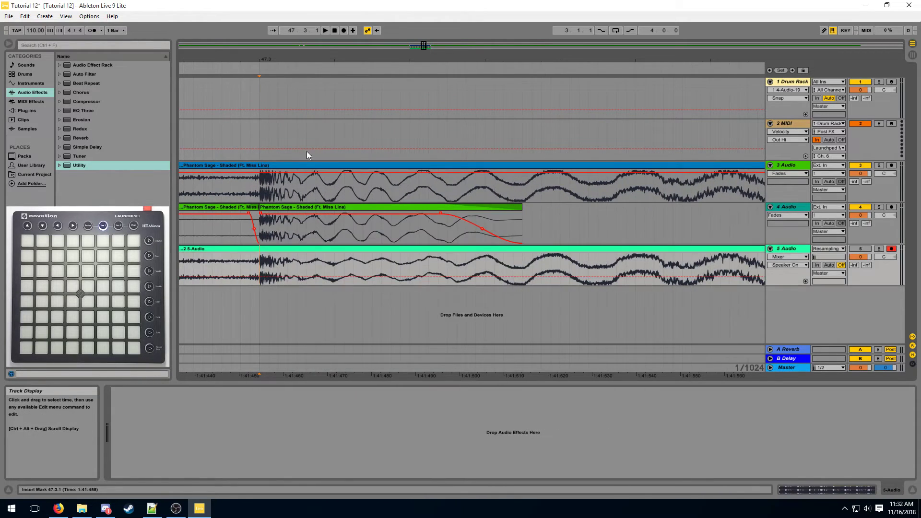
pyautogui.click(344, 31)
pyautogui.press('space')
pyautogui.moveTo(262, 59); pyautogui.dragTo(308, 238)
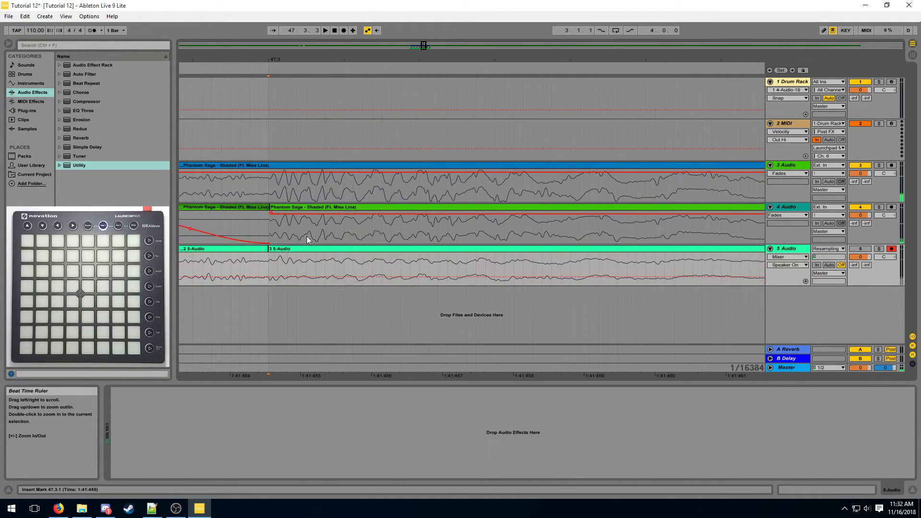
# Try re-recording 5 Audio from the short hit at 45.3.1.
pyautogui.click(523, 265)
pyautogui.moveTo(518, 63); pyautogui.dragTo(637, 57)
pyautogui.moveTo(335, 62); pyautogui.dragTo(336, 192)
pyautogui.click(344, 30)
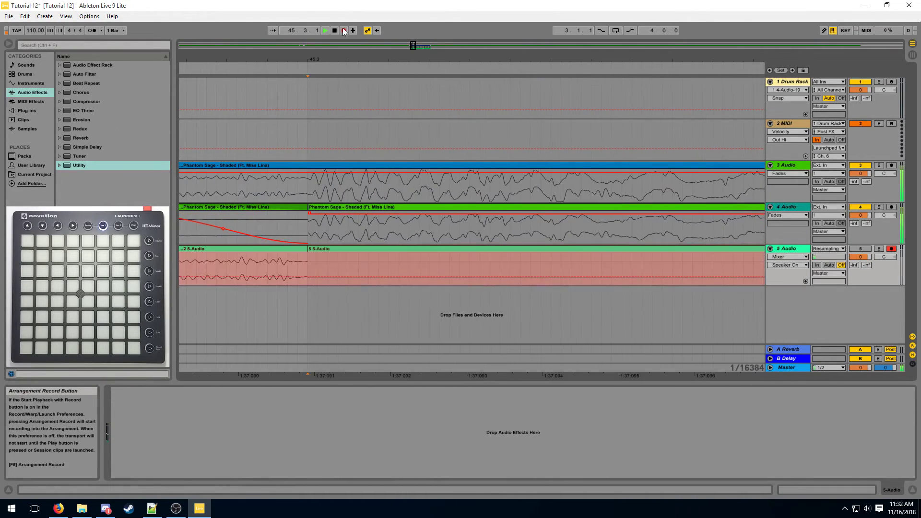
pyautogui.press('space')
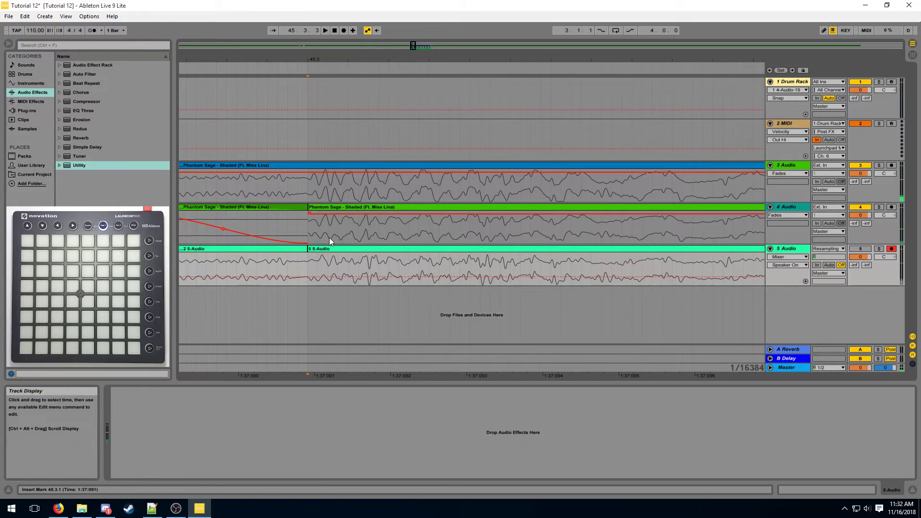
pyautogui.moveTo(330, 64); pyautogui.dragTo(332, 58)
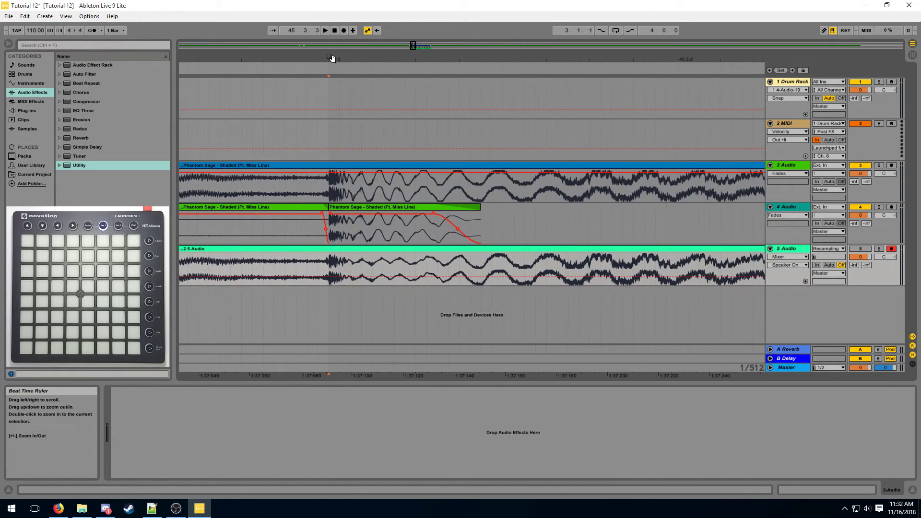
# Re-record 5 Audio starting just before 45.3.1 and check the drum residue at that hit.
pyautogui.click(253, 258)
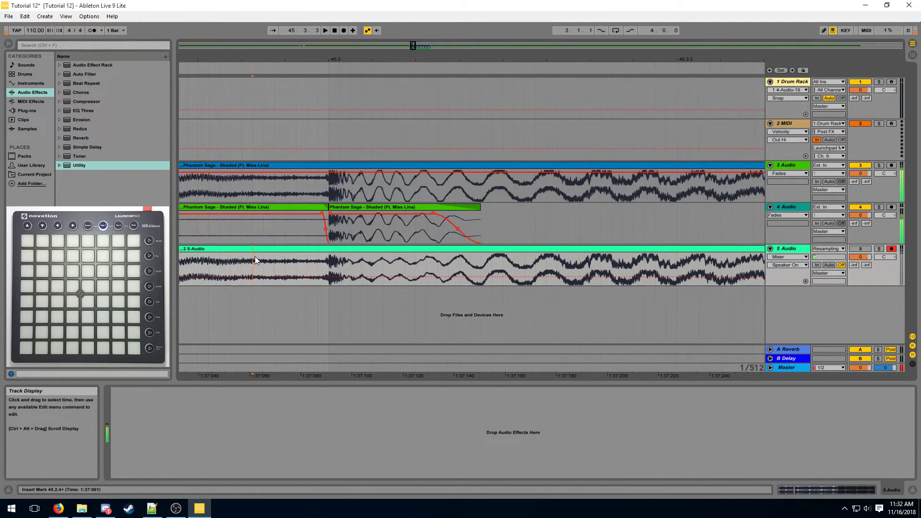
pyautogui.press('space')
pyautogui.press('space')
pyautogui.press('space')
pyautogui.press('space')
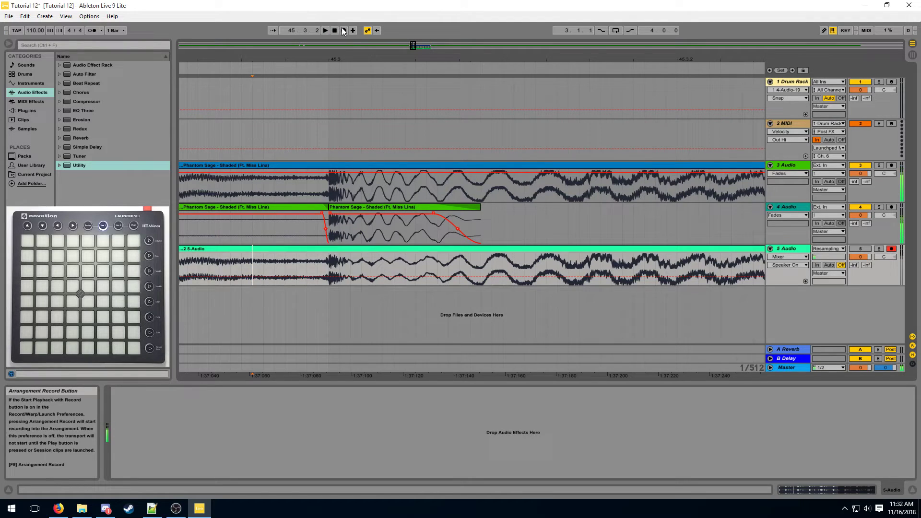
pyautogui.click(344, 31)
pyautogui.press('space')
pyautogui.moveTo(328, 266); pyautogui.dragTo(356, 266)
# Remove the 5 Audio recording past 49.1.1 and select its four bars from 45.1.1 to 49.1.1.
pyautogui.click(445, 45)
pyautogui.moveTo(455, 60); pyautogui.dragTo(455, 10)
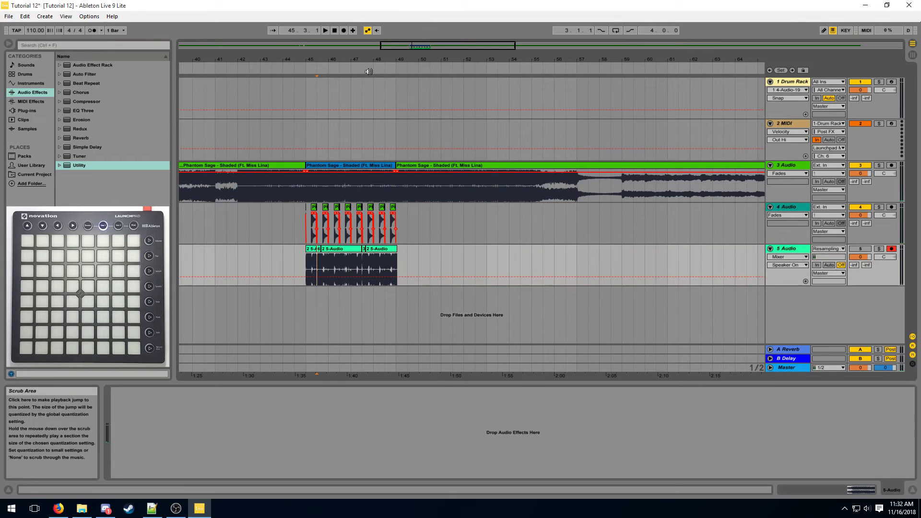
pyautogui.moveTo(325, 59); pyautogui.dragTo(387, 92)
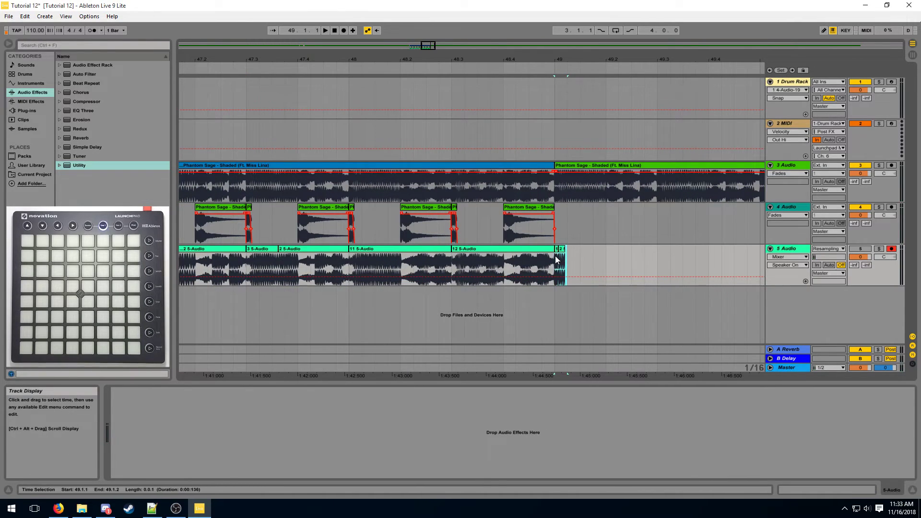
pyautogui.moveTo(555, 259); pyautogui.dragTo(267, 263)
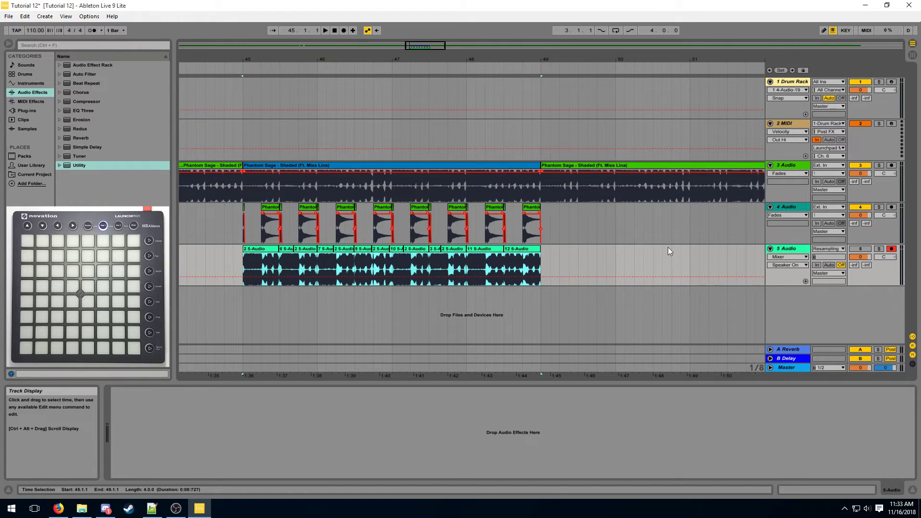
# Insert a new audio track below 5 Audio and set its input to Resampling.
pyautogui.rightClick(786, 301)
pyautogui.click(845, 300)
pyautogui.click(829, 292)
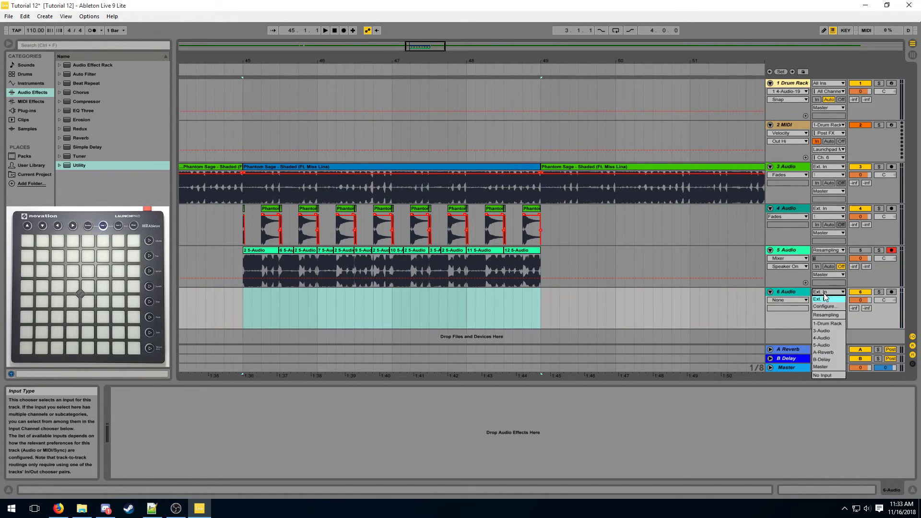
pyautogui.click(826, 315)
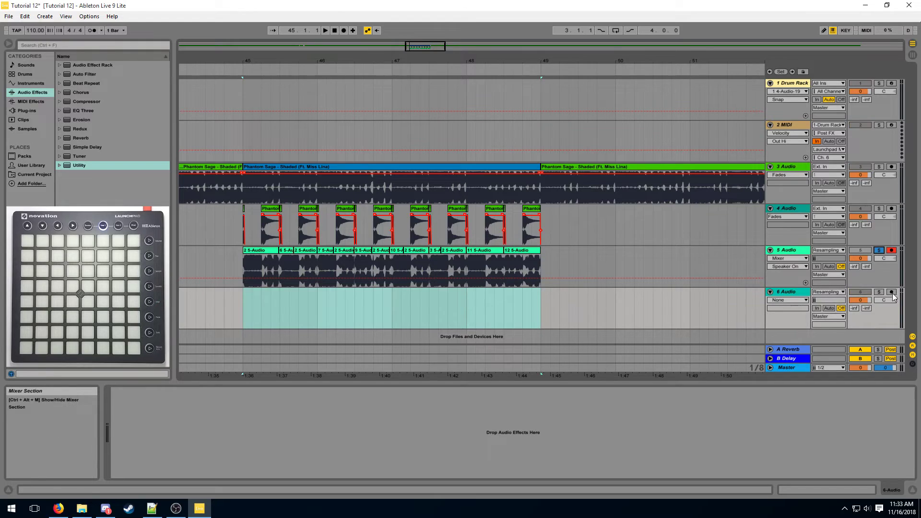
# Record the soloed 5 Audio onto 6 Audio from 45.1.1 and cut off the excess past 49.1.1.
pyautogui.click(246, 271)
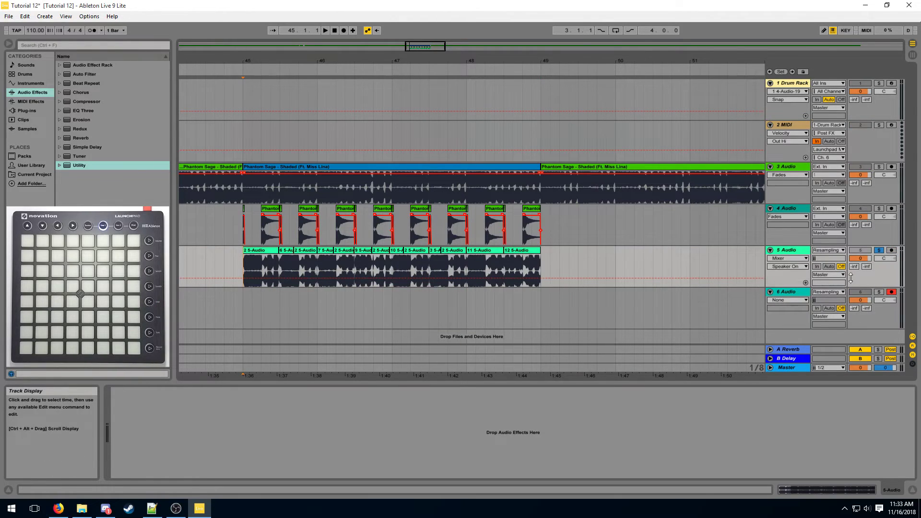
pyautogui.click(344, 30)
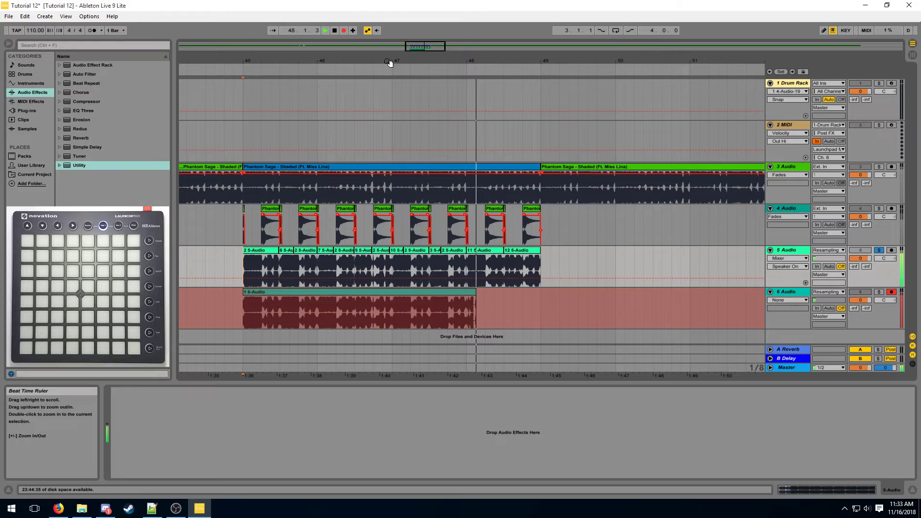
pyautogui.press('space')
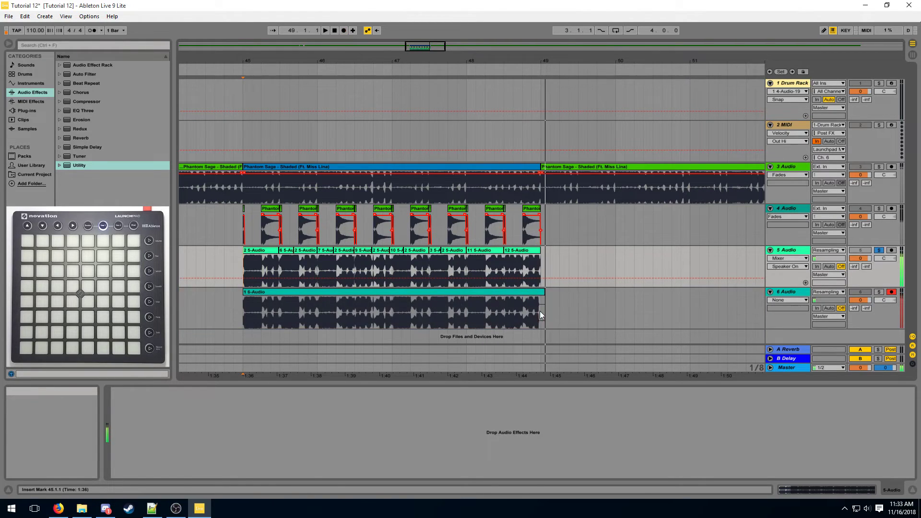
pyautogui.click(540, 310)
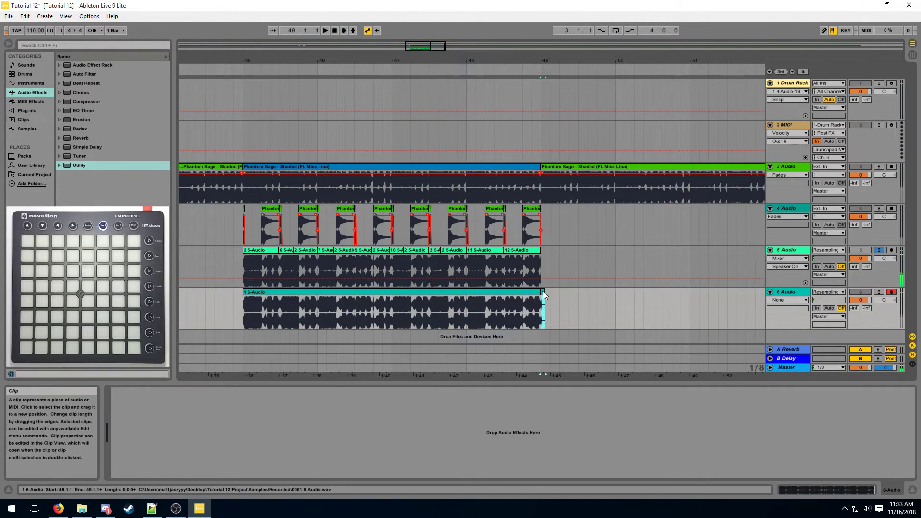
# Add a very short fade-in at the start of the 6 Audio clip with its volume envelope.
pyautogui.doubleClick(425, 292)
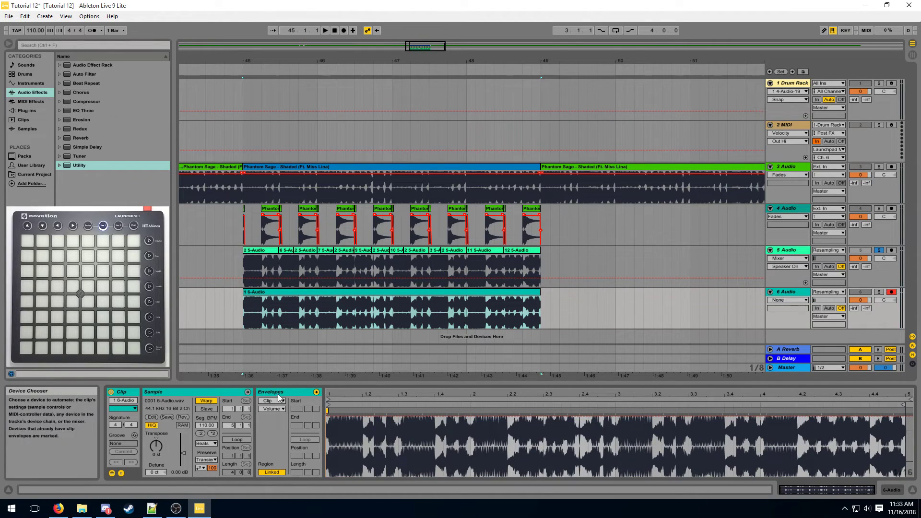
pyautogui.moveTo(329, 395); pyautogui.dragTo(379, 430)
pyautogui.click(330, 418)
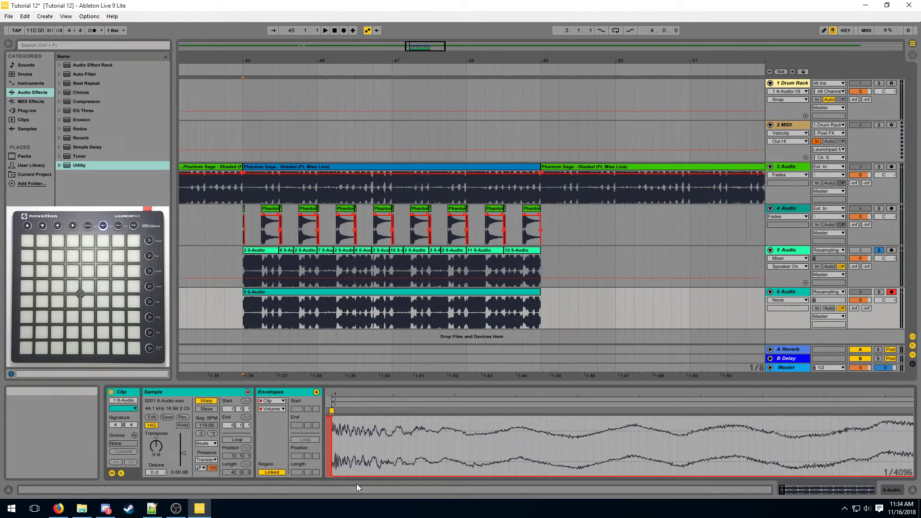
pyautogui.moveTo(350, 477); pyautogui.dragTo(330, 427)
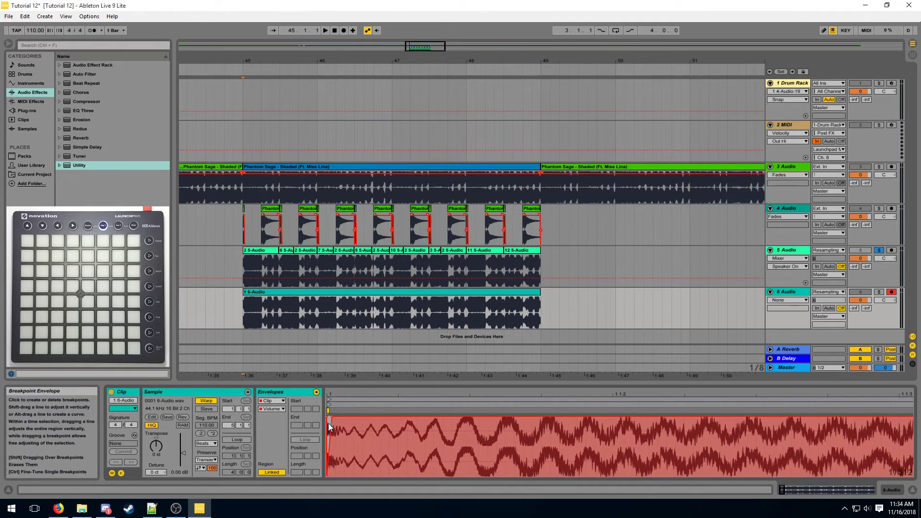
# Play the start of the soloed 6 Audio clip and compare it with the 5 Audio recording at 45.1.1.
pyautogui.moveTo(334, 396); pyautogui.dragTo(334, 366)
pyautogui.press('space')
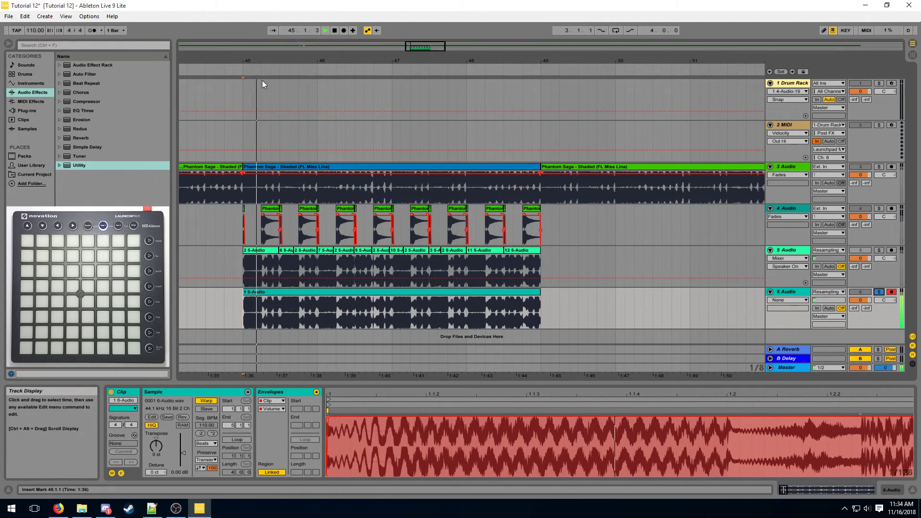
pyautogui.moveTo(237, 59); pyautogui.dragTo(327, 182)
pyautogui.click(354, 269)
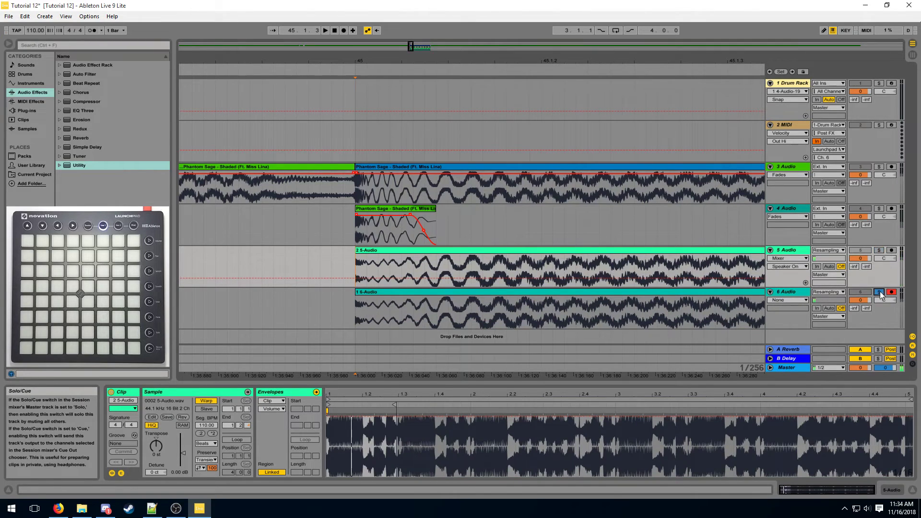
pyautogui.press('space')
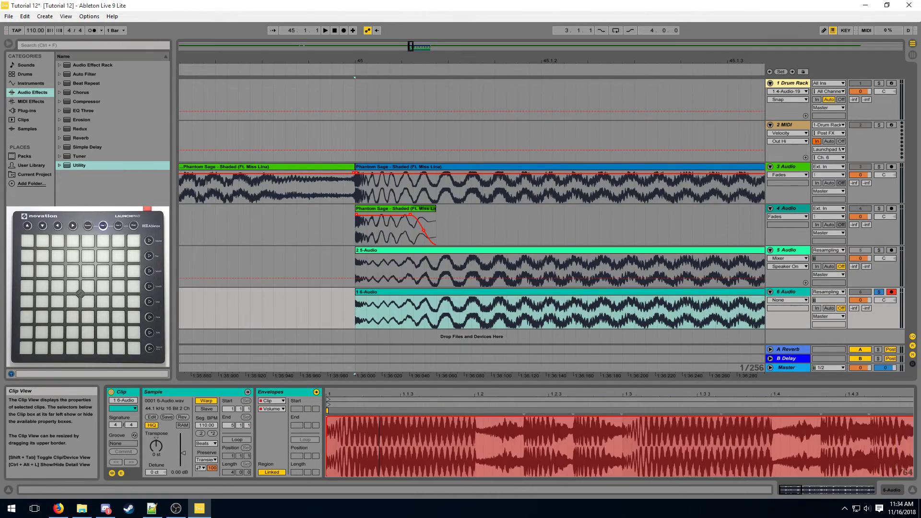
# Add a short fade-in at beat 1.2 of the 6 Audio clip with its volume envelope.
pyautogui.moveTo(417, 394); pyautogui.dragTo(417, 384)
pyautogui.moveTo(448, 433); pyautogui.dragTo(325, 436)
pyautogui.hotkey('ctrl', 'd')
pyautogui.moveTo(448, 389); pyautogui.dragTo(446, 392)
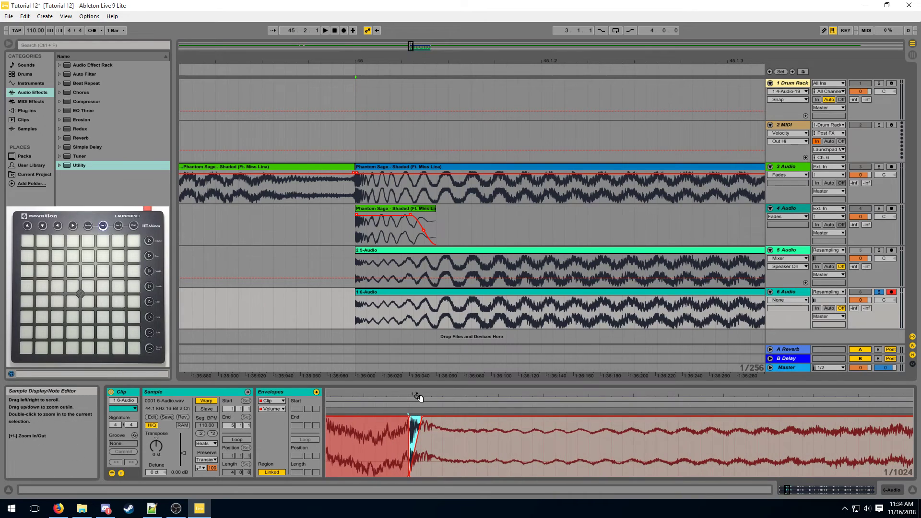
pyautogui.moveTo(418, 397); pyautogui.dragTo(417, 402)
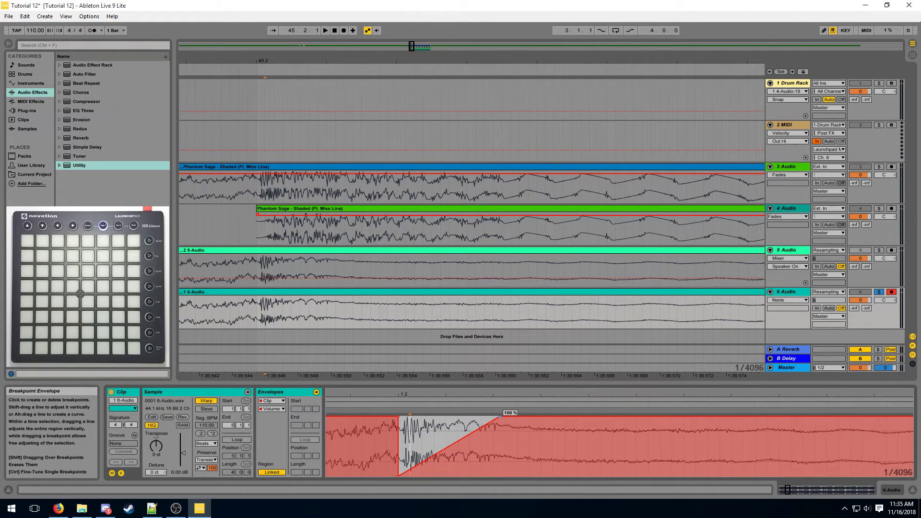
pyautogui.moveTo(259, 314); pyautogui.dragTo(329, 313)
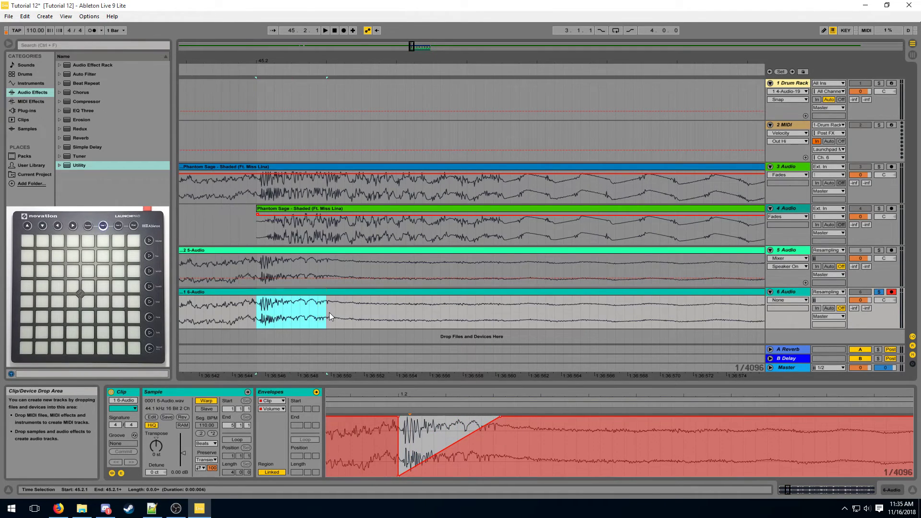
pyautogui.click(329, 314)
# Repeat the volume-envelope fade along the rest of the 6 Audio clip and hide the clip details.
pyautogui.moveTo(408, 395); pyautogui.dragTo(408, 343)
pyautogui.moveTo(425, 432); pyautogui.dragTo(523, 430)
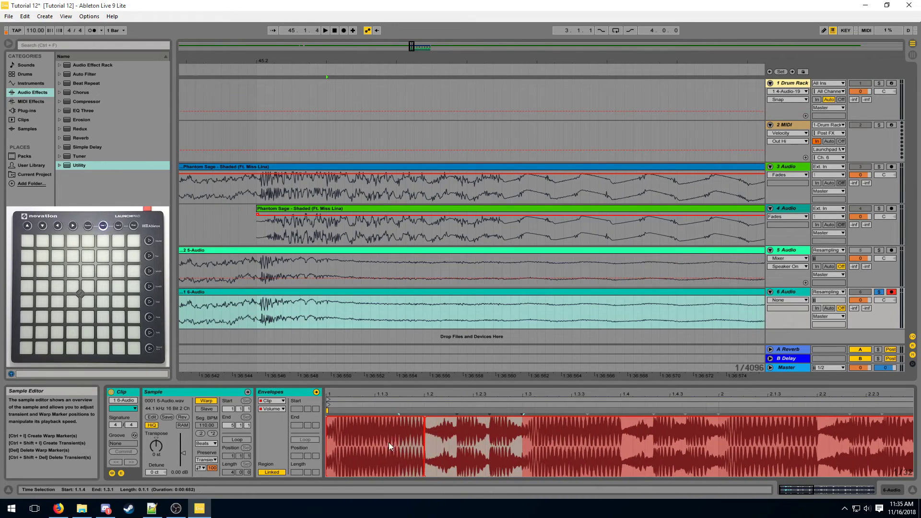
pyautogui.hotkey('ctrl', 'd')
pyautogui.hotkey('ctrl', 'd')
pyautogui.hotkey('ctrl', 'd')
pyautogui.hotkey('ctrl', 'd')
pyautogui.moveTo(490, 394); pyautogui.dragTo(532, 363)
pyautogui.hotkey('ctrl', 'd')
pyautogui.hotkey('ctrl', 'd')
pyautogui.hotkey('ctrl', 'd')
pyautogui.hotkey('ctrl', 'alt', 'l')
pyautogui.moveTo(360, 59); pyautogui.dragTo(233, 7)
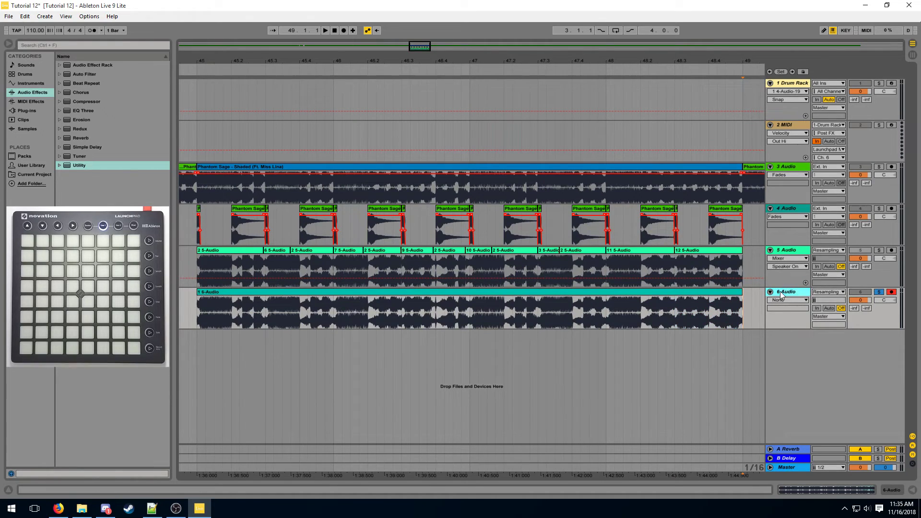
# Insert a new audio track below 6 Audio, set its input to Resampling and arm it for recording.
pyautogui.click(795, 347)
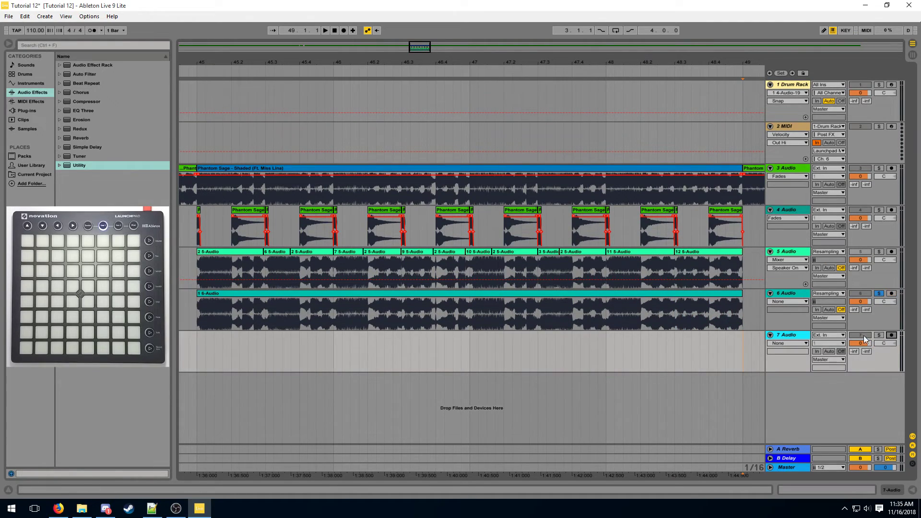
pyautogui.click(829, 335)
pyautogui.click(828, 360)
pyautogui.click(892, 335)
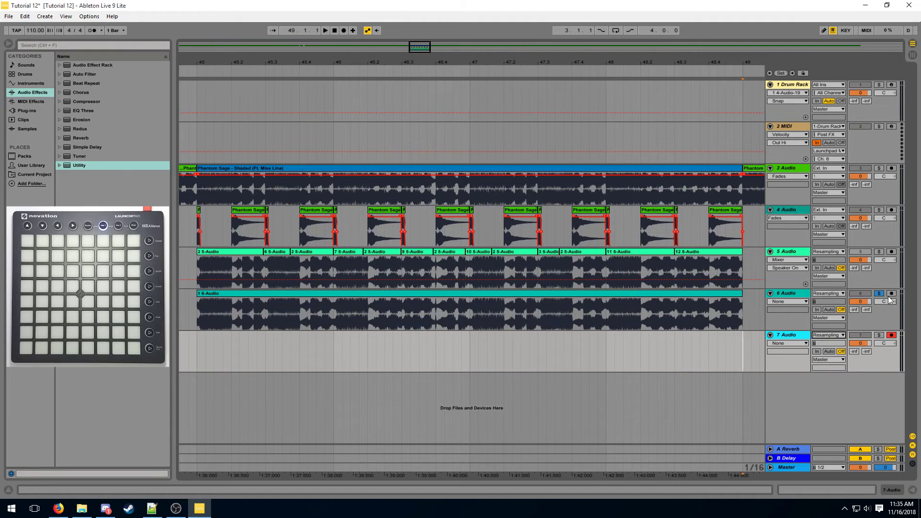
# Record the soloed 6 Audio onto 7 Audio from 45.1.1 to just past 49.1.1.
pyautogui.click(345, 32)
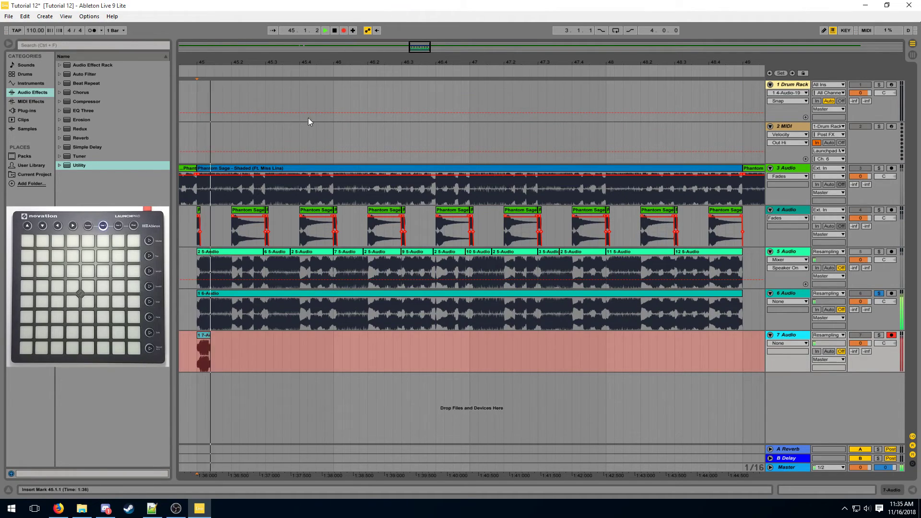
pyautogui.moveTo(268, 62); pyautogui.dragTo(457, 180)
pyautogui.moveTo(489, 64); pyautogui.dragTo(471, 148)
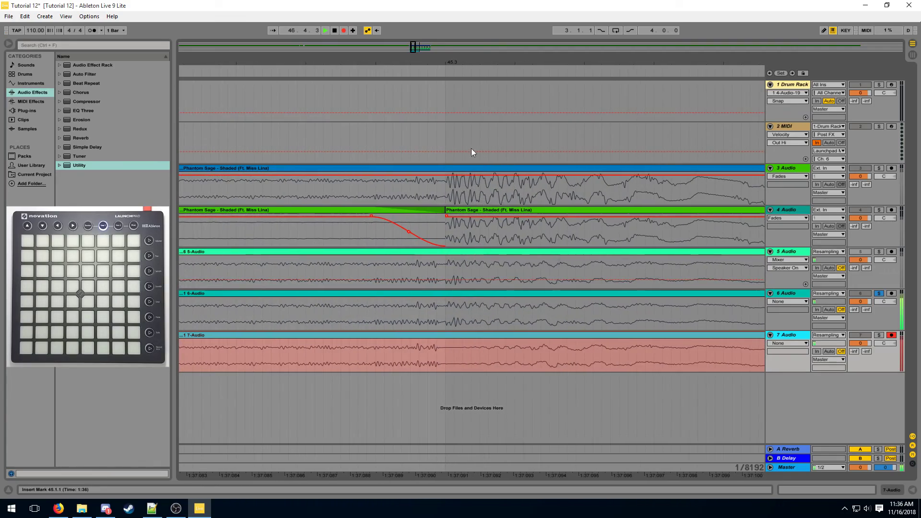
pyautogui.moveTo(437, 63); pyautogui.dragTo(542, 100)
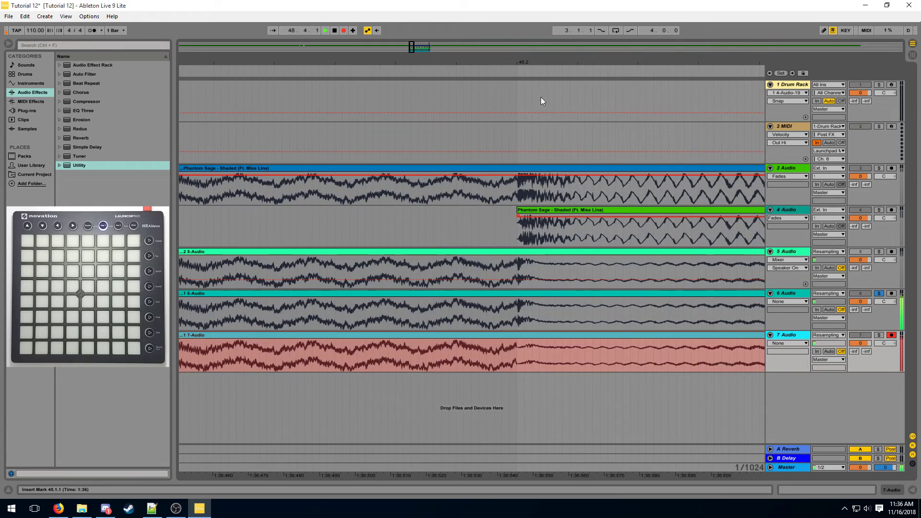
pyautogui.press('space')
# Compare the 7 Audio recording with the 6 Audio waveform around the drum hit at 45.2.
pyautogui.moveTo(526, 63); pyautogui.dragTo(527, 98)
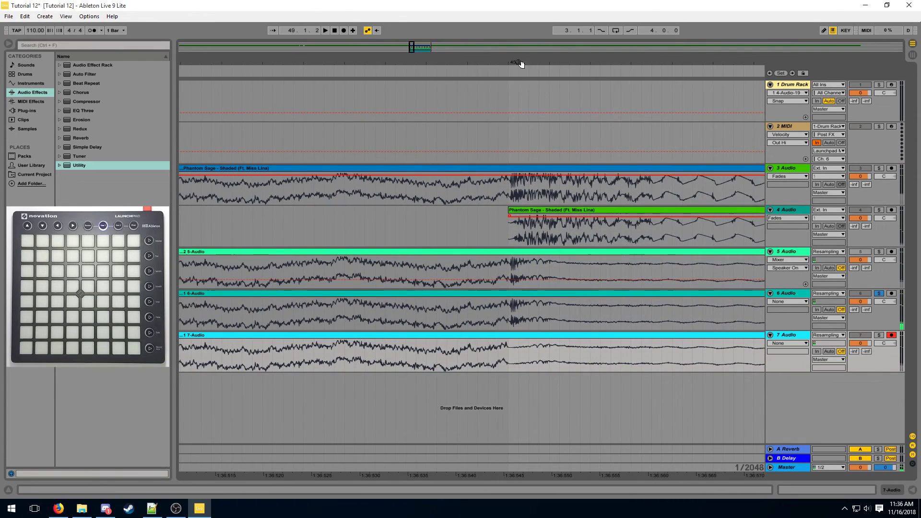
pyautogui.moveTo(521, 65); pyautogui.dragTo(510, 65)
pyautogui.moveTo(508, 347); pyautogui.dragTo(566, 345)
pyautogui.moveTo(498, 313); pyautogui.dragTo(569, 310)
pyautogui.moveTo(260, 355); pyautogui.dragTo(559, 355)
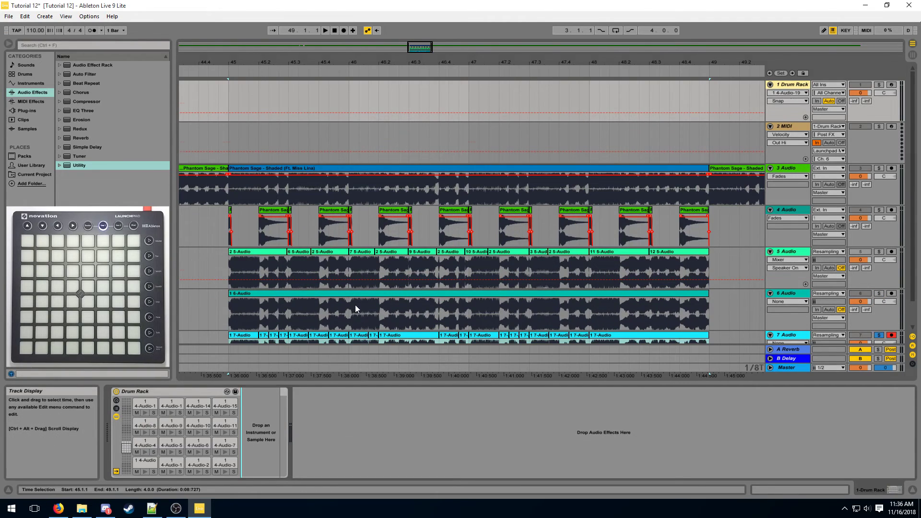
# Load the 7 Audio slices between 45.1.1 and 49.1.1 onto the Drum Rack pads.
pyautogui.scroll(-2, 384, 298)
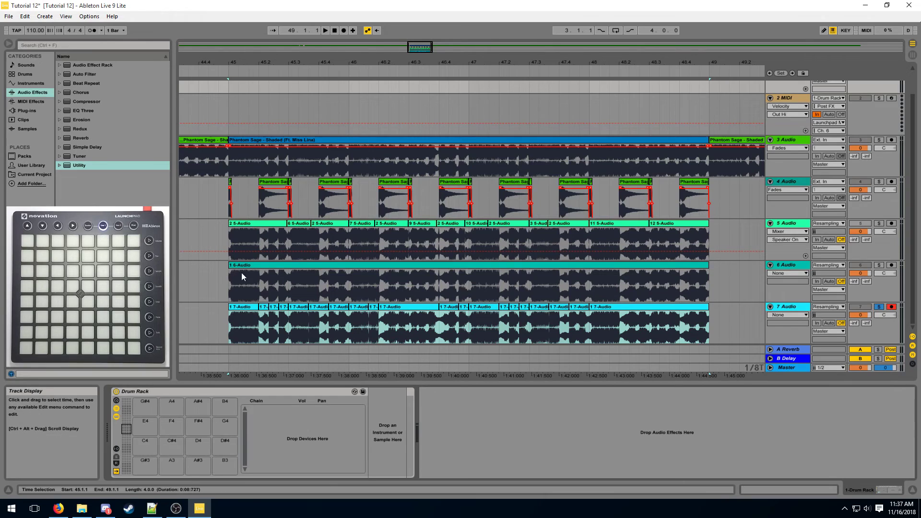
pyautogui.moveTo(243, 306); pyautogui.dragTo(131, 423)
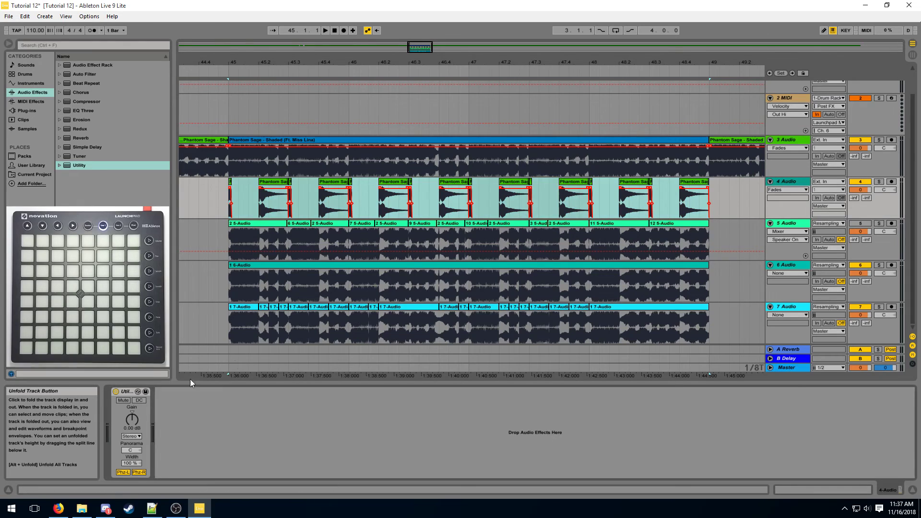
# Turn off the Utility device on 4 Audio and place the insert marker at 45.4.1.
pyautogui.click(115, 391)
pyautogui.moveTo(316, 194); pyautogui.dragTo(335, 199)
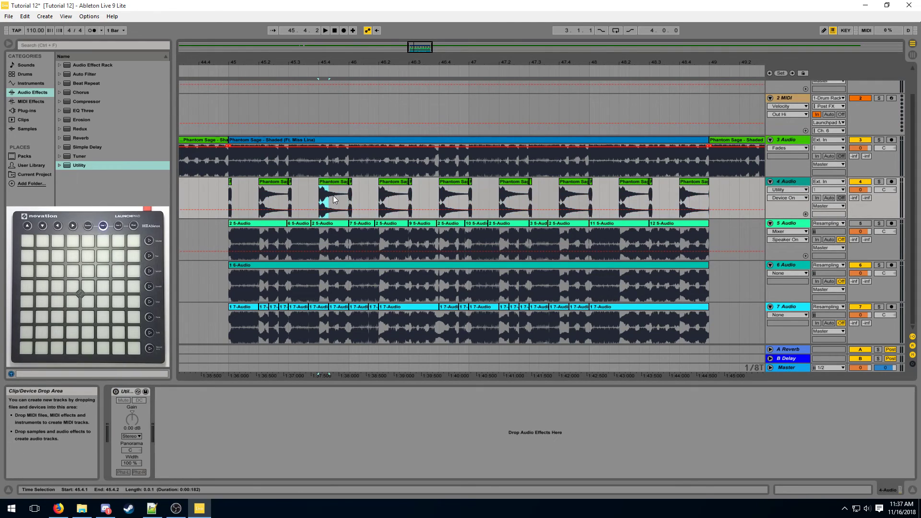
pyautogui.click(321, 194)
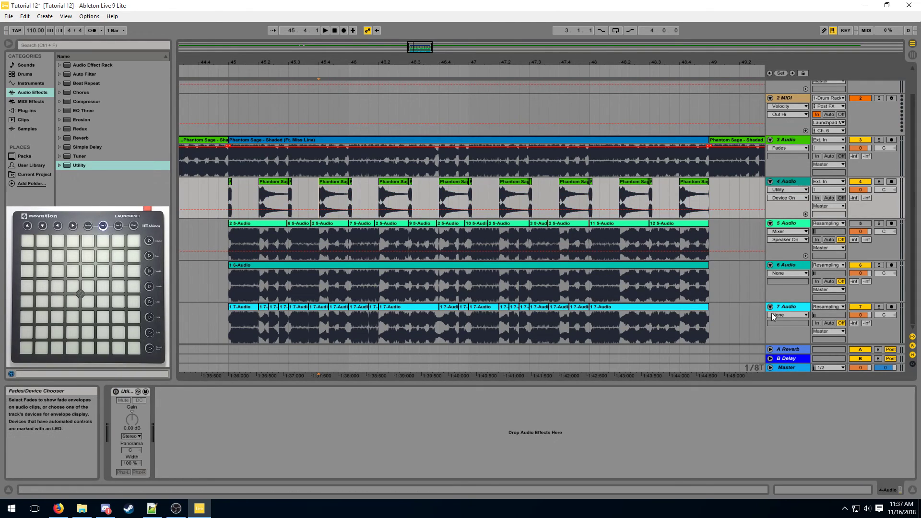
# Insert a new audio track below 7 Audio and set its input to Resampling.
pyautogui.rightClick(799, 307)
pyautogui.click(849, 173)
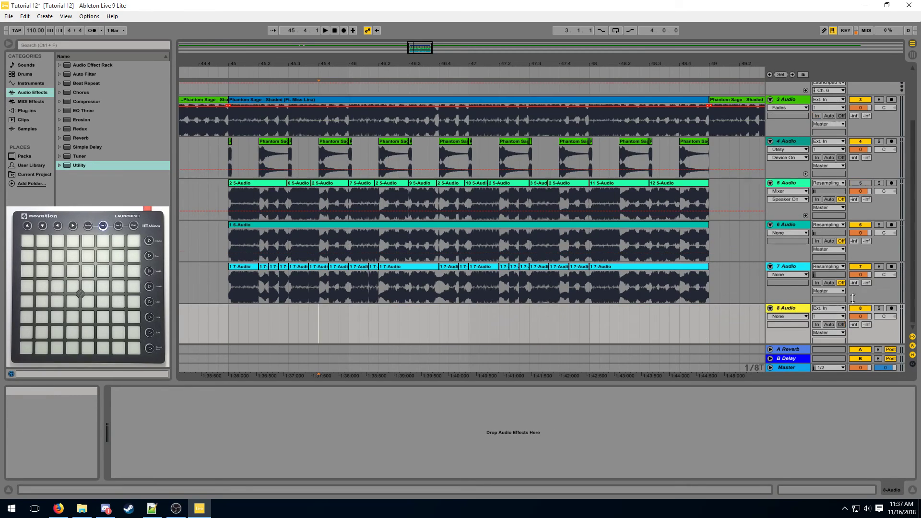
pyautogui.click(829, 308)
pyautogui.click(828, 317)
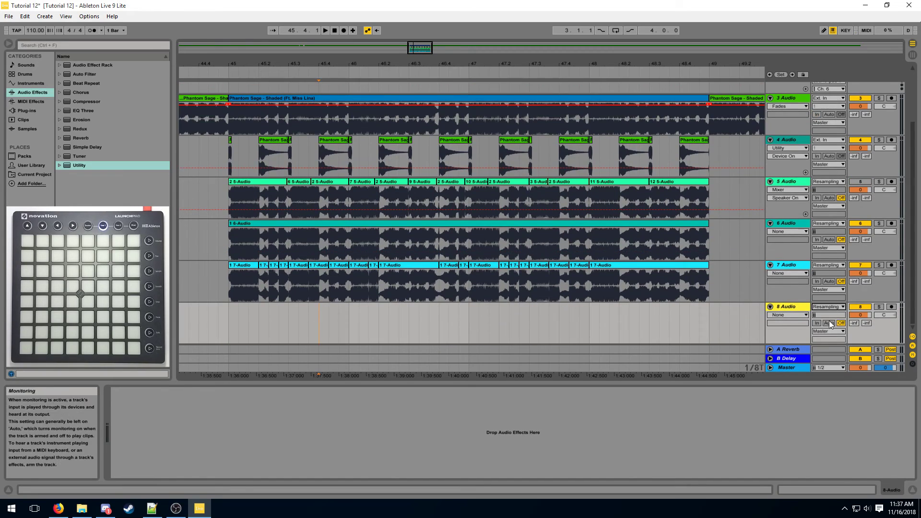
# Solo 4 Audio, arm 8 Audio and record the isolated drum hits from 45.4.1 to about 46.3.4.
pyautogui.click(879, 139)
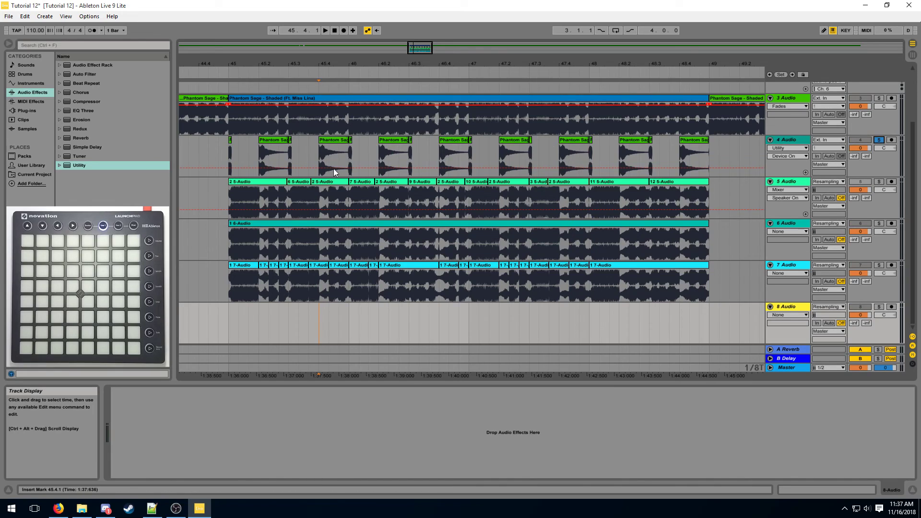
pyautogui.click(892, 307)
pyautogui.click(344, 31)
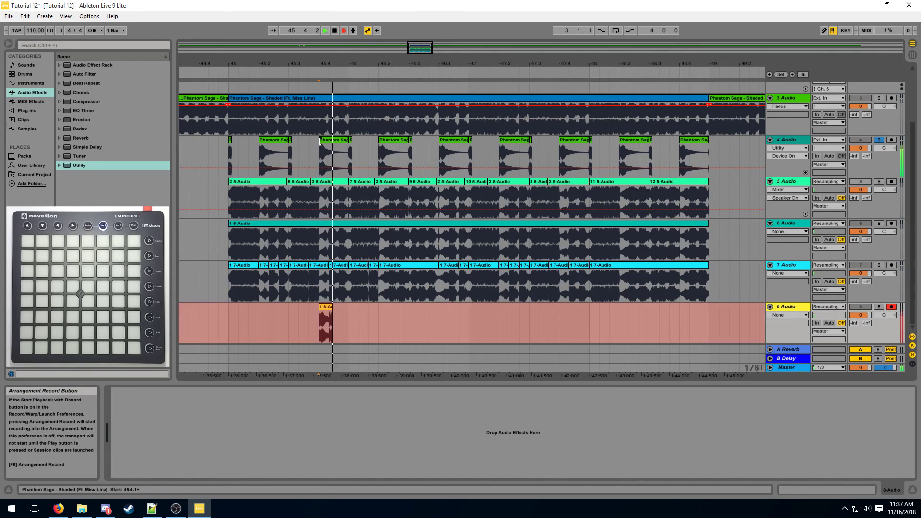
pyautogui.press('space')
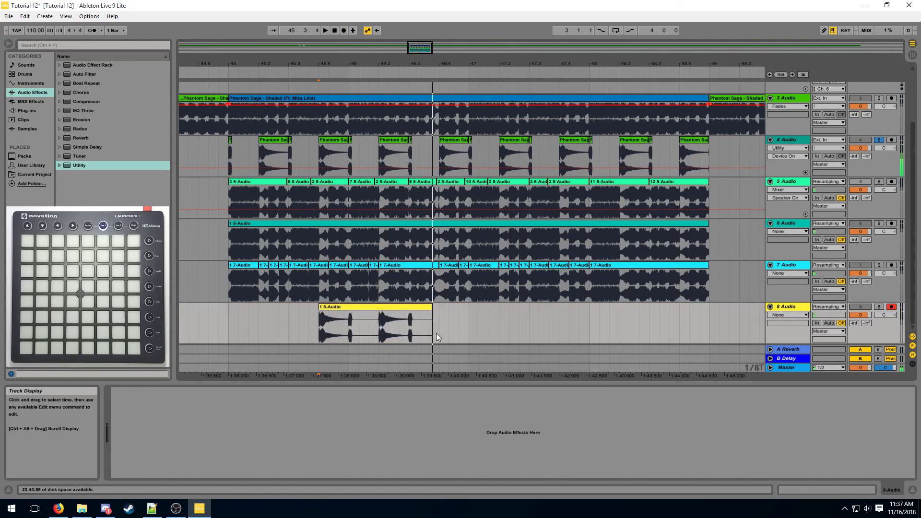
# Split the 8 Audio recording at the two drum hits, 46.2.1 and 46.3.1.
pyautogui.scroll(6, 390, 84)
pyautogui.click(544, 336)
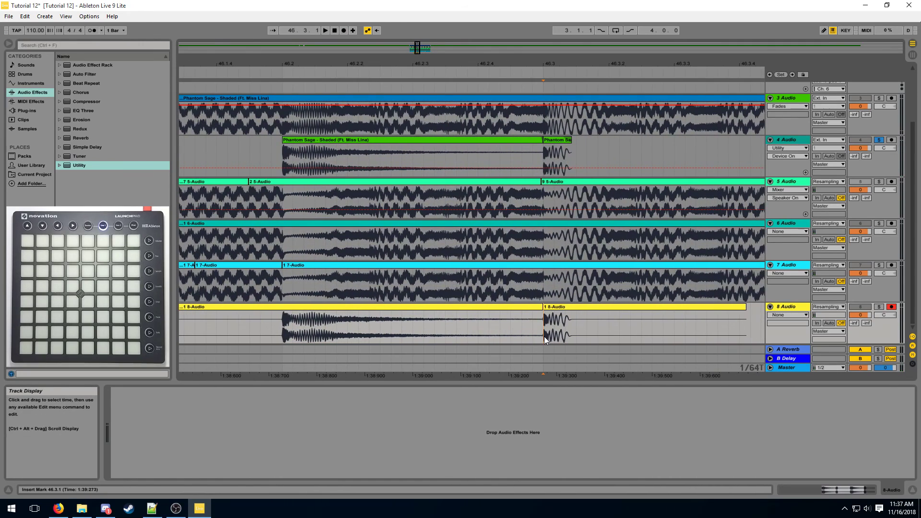
pyautogui.click(282, 320)
pyautogui.hotkey('ctrl', 'e')
# Crop the two 8 Audio drum-hit clips starting at 46.2.1 and 46.3.1.
pyautogui.click(363, 307)
pyautogui.keyDown('shift'); pyautogui.click(643, 307); pyautogui.keyUp('shift')
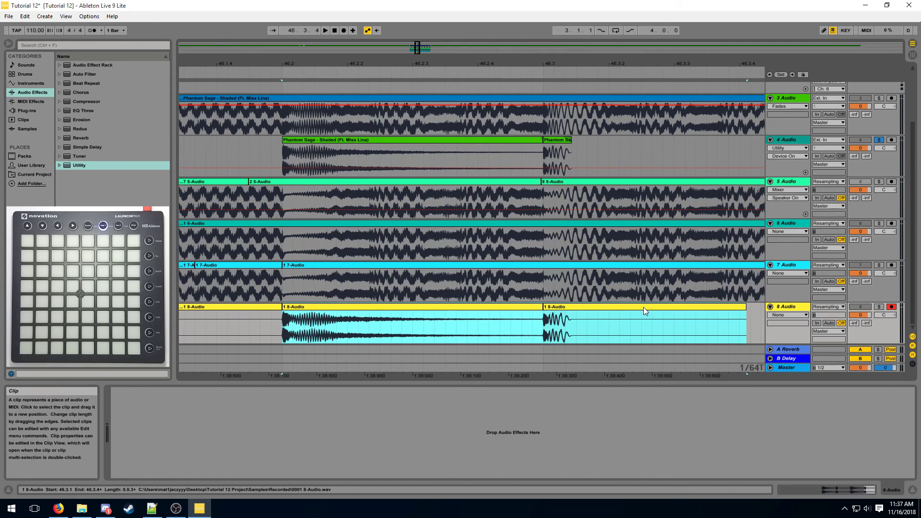
pyautogui.rightClick(643, 307)
pyautogui.click(670, 410)
# Load the short 8 Audio hit from 46.3.1 onto Drum Rack pad C1 and the longer one from 46.2.1 onto pad C2.
pyautogui.scroll(3, 768, 192)
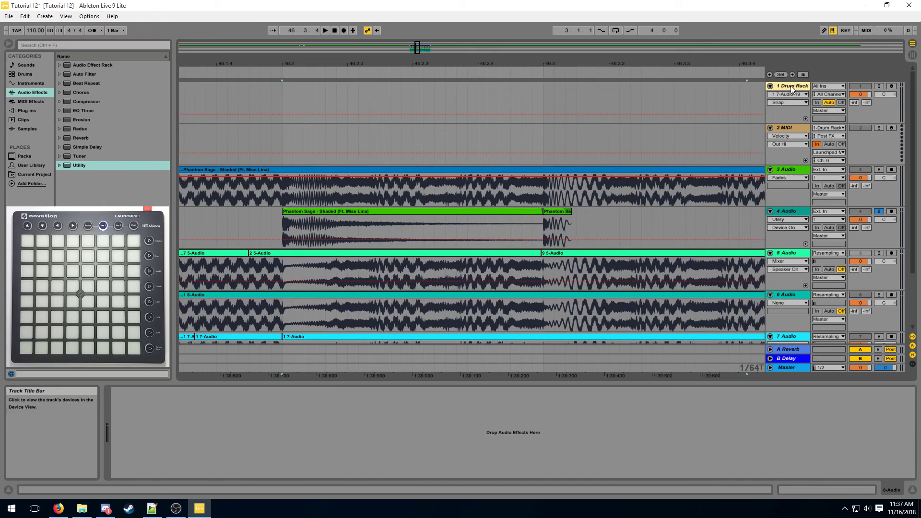
pyautogui.click(789, 85)
pyautogui.scroll(-2, 688, 170)
pyautogui.scroll(-1, 688, 171)
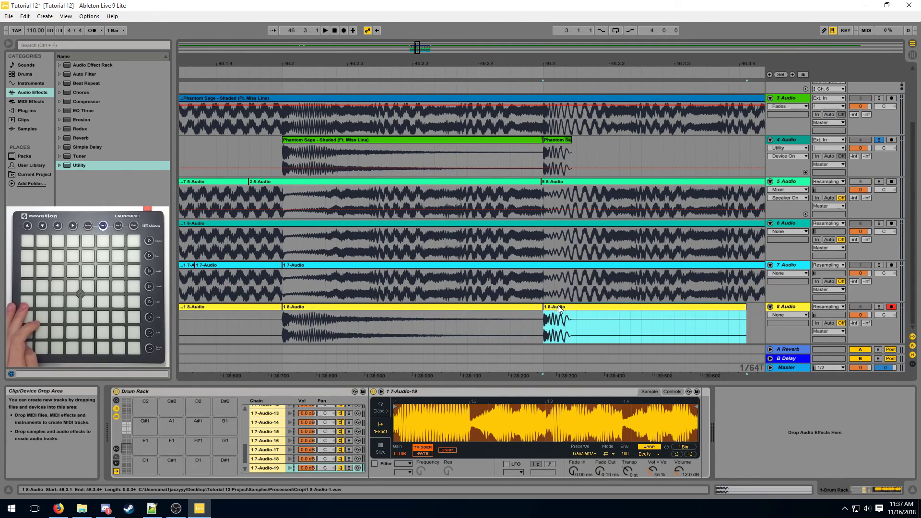
pyautogui.moveTo(566, 308); pyautogui.dragTo(143, 459)
pyautogui.moveTo(379, 312); pyautogui.dragTo(206, 442)
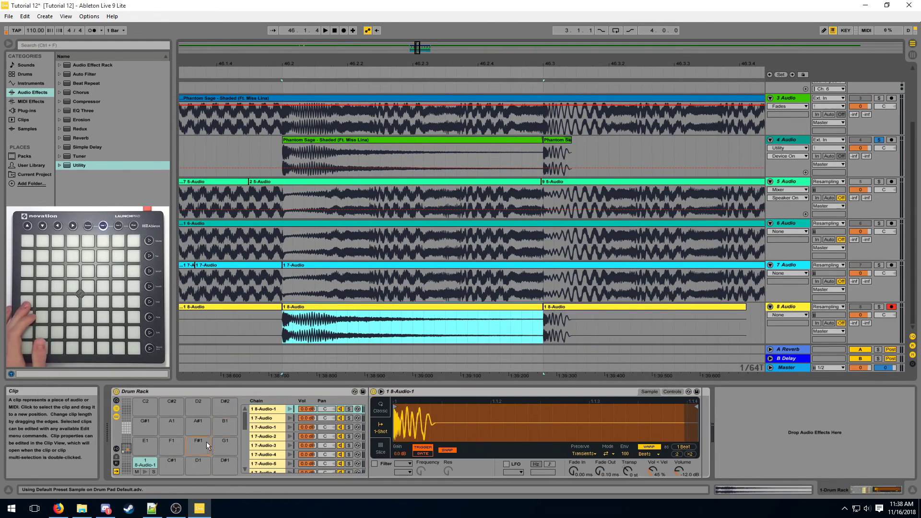
pyautogui.moveTo(143, 407); pyautogui.dragTo(143, 409)
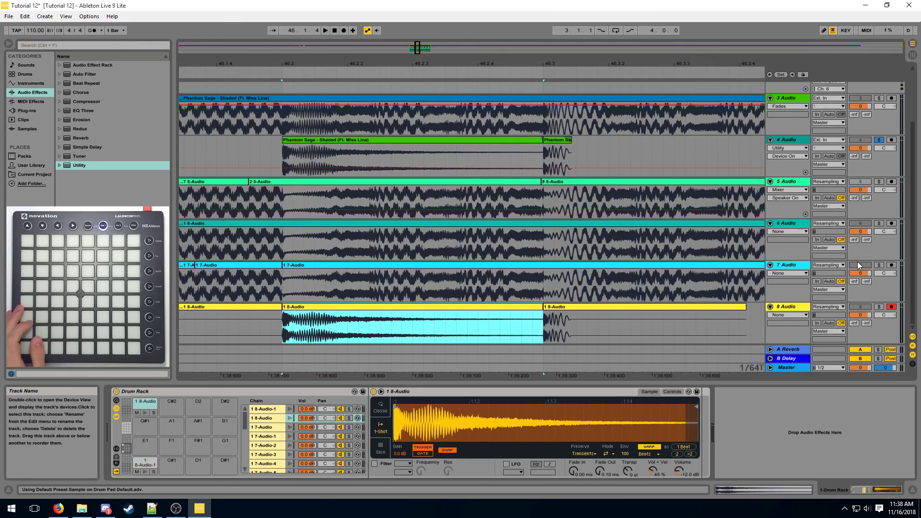